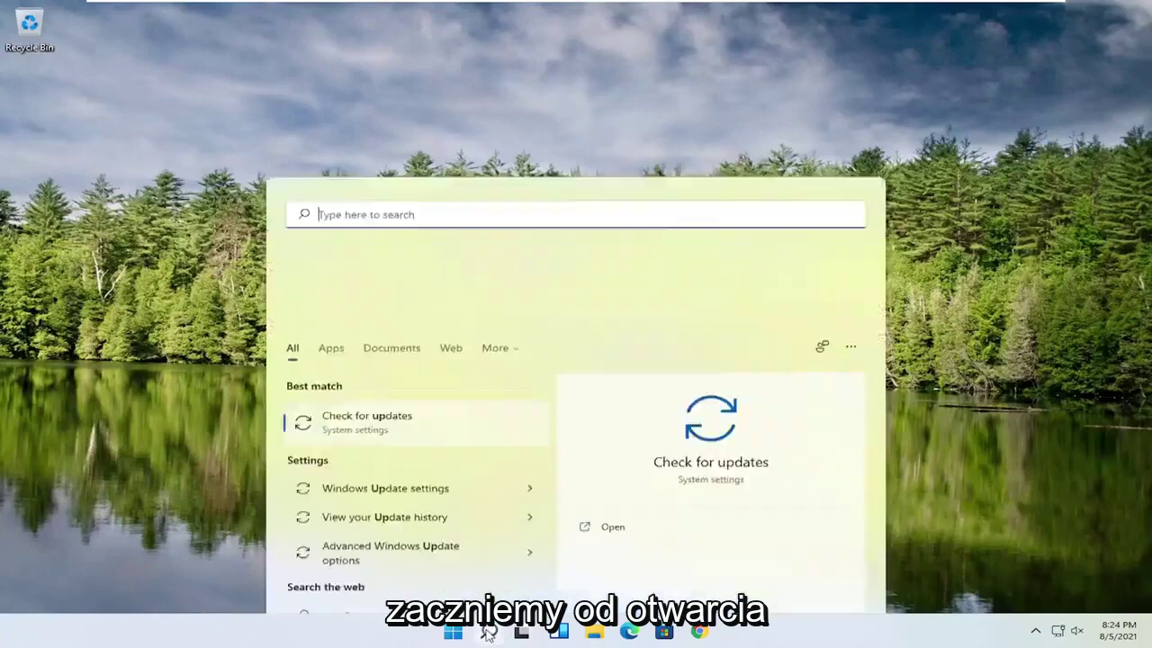
# Search 'regedit', run Registry Editor as administrator and approve the UAC prompt
pyautogui.write('regedit')
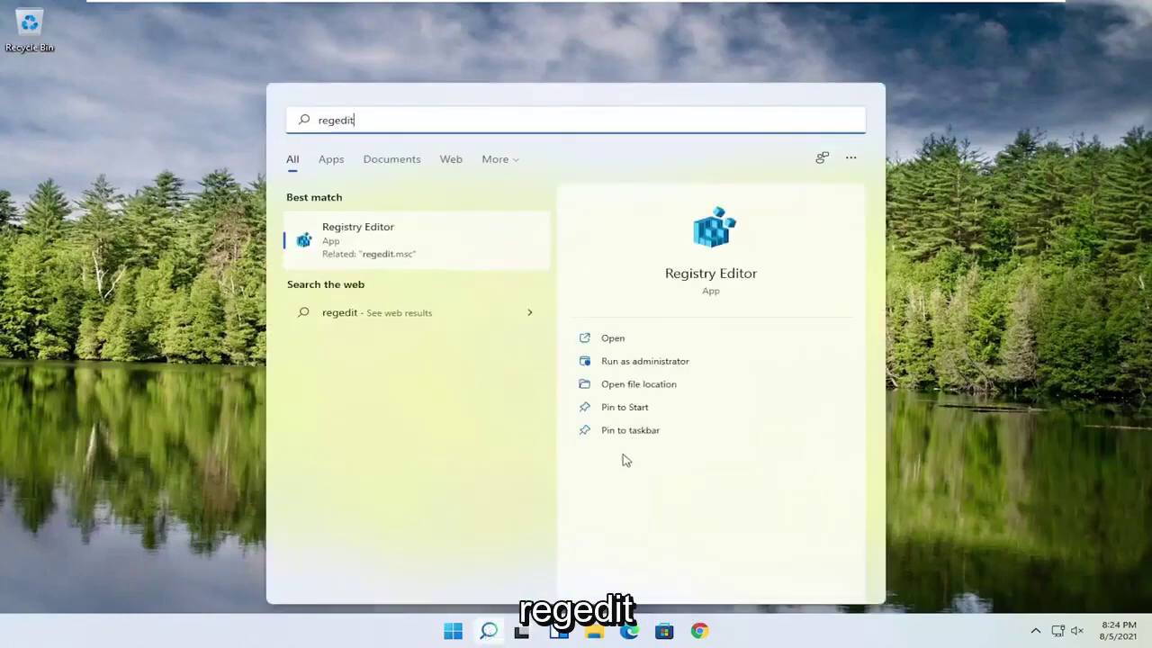
pyautogui.rightClick(342, 242)
pyautogui.click(401, 258)
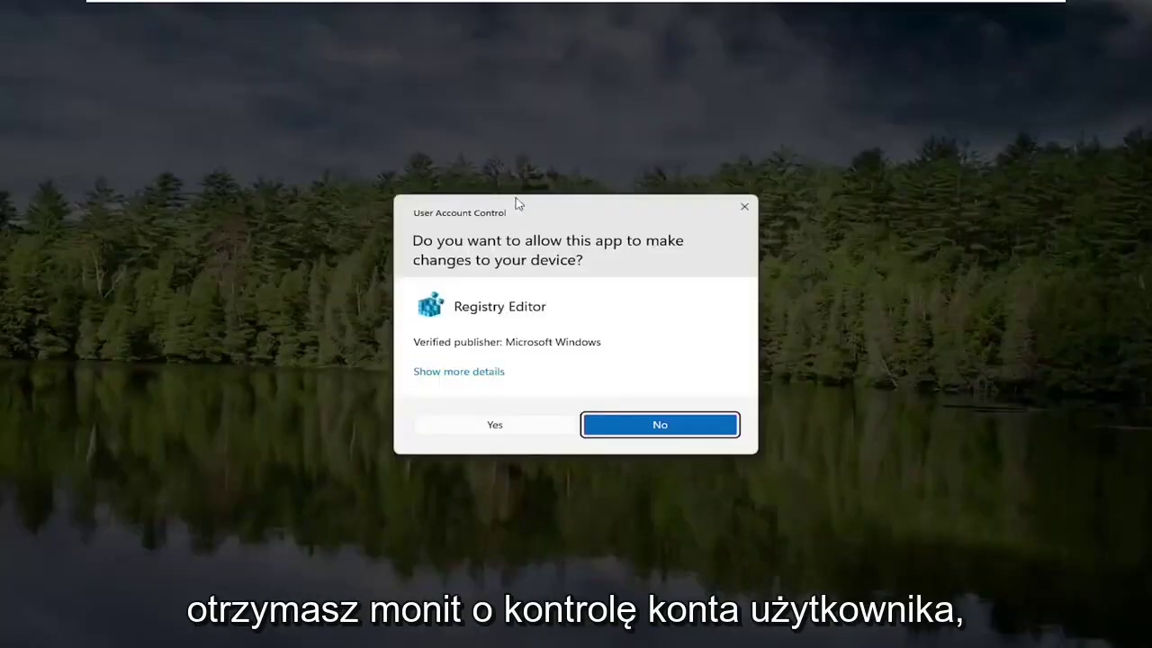
pyautogui.click(486, 427)
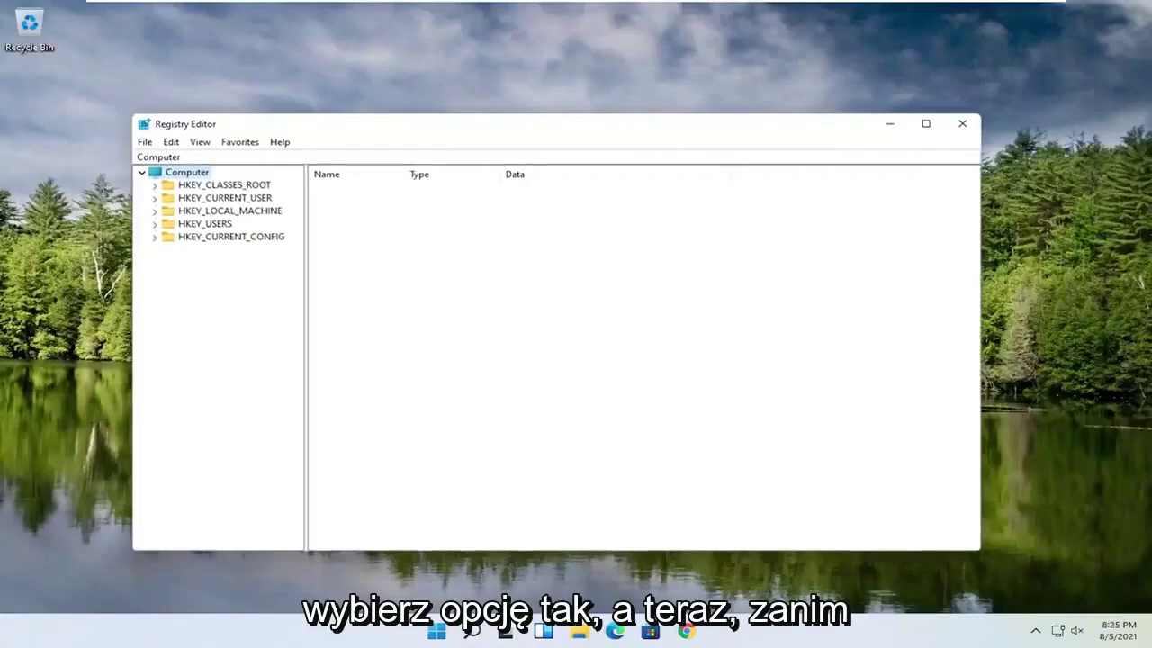
pyautogui.moveTo(422, 134); pyautogui.dragTo(464, 79)
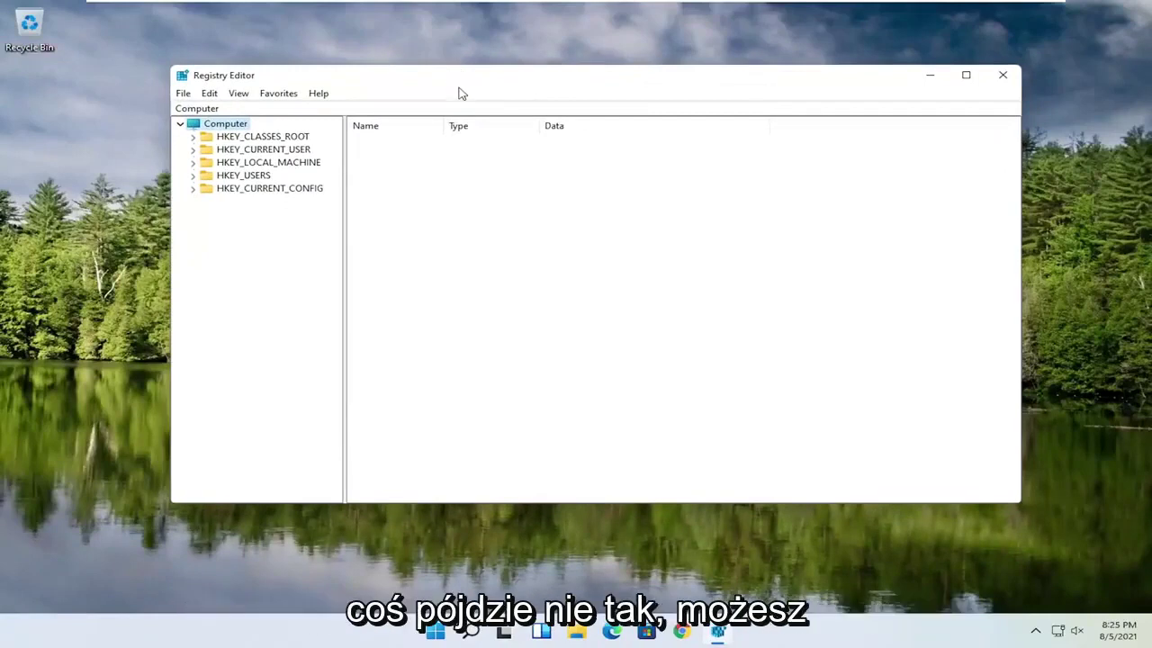
pyautogui.click(187, 98)
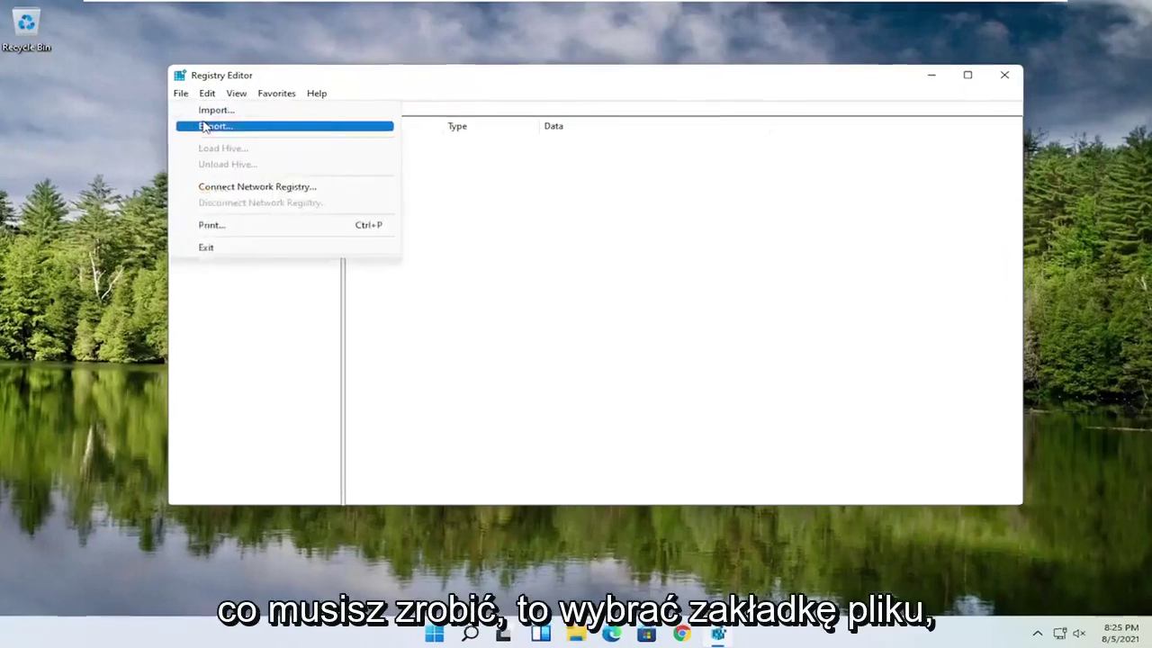
pyautogui.click(191, 125)
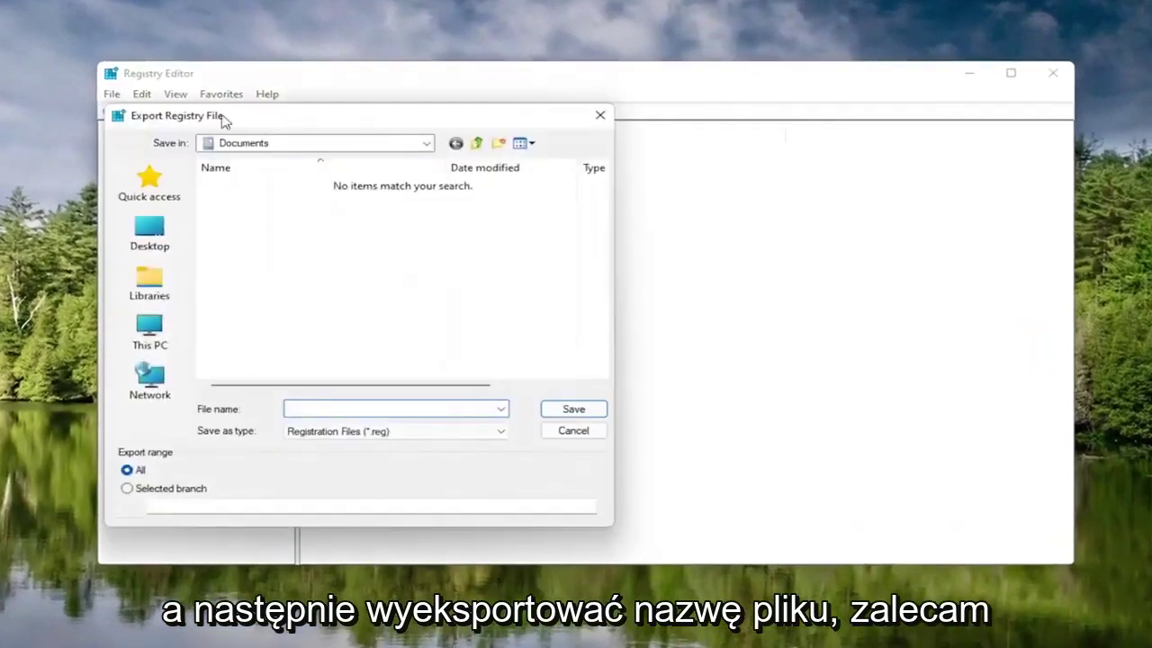
pyautogui.moveTo(221, 120); pyautogui.dragTo(392, 109)
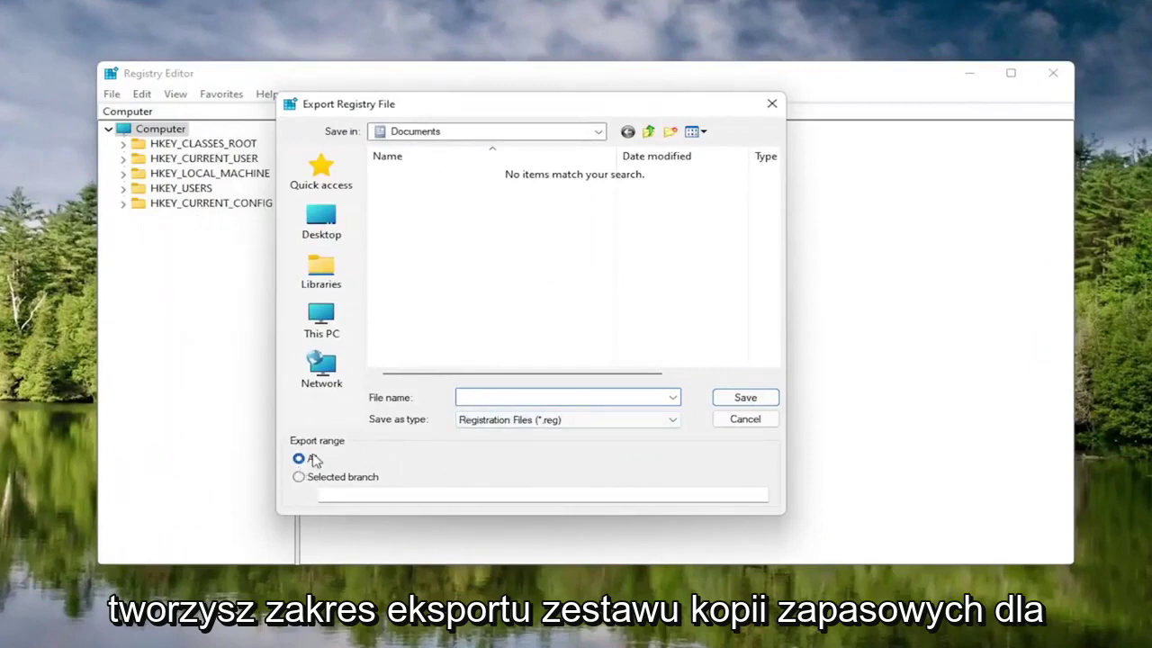
pyautogui.click(321, 221)
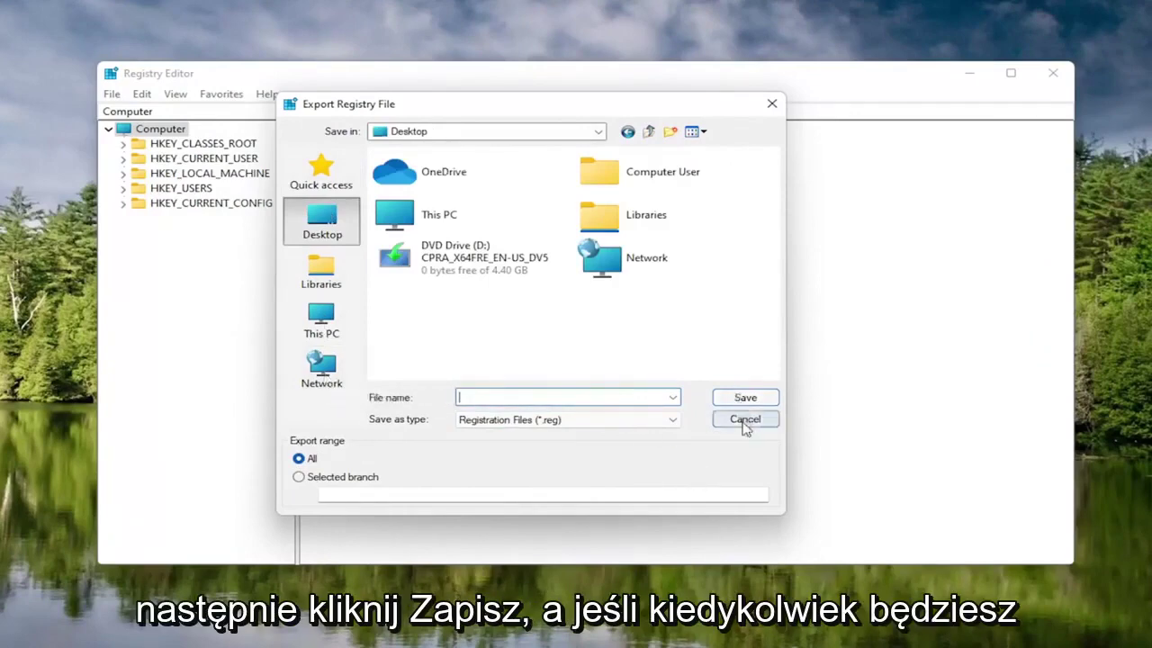
pyautogui.click(745, 418)
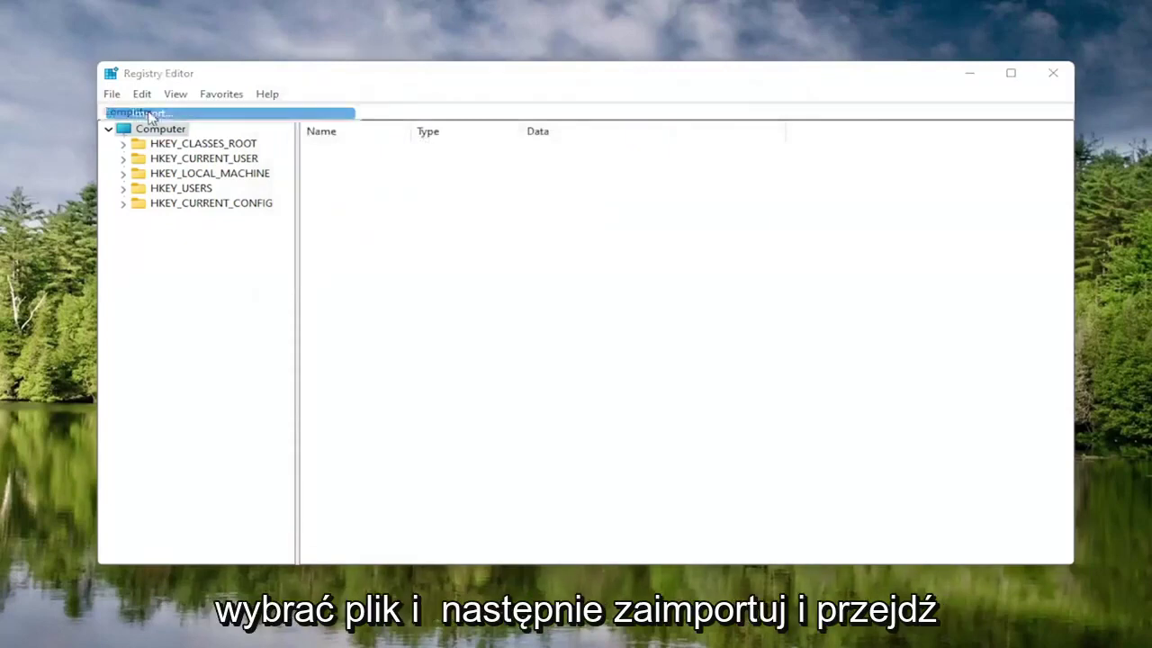
pyautogui.click(112, 94)
pyautogui.click(135, 115)
pyautogui.click(177, 247)
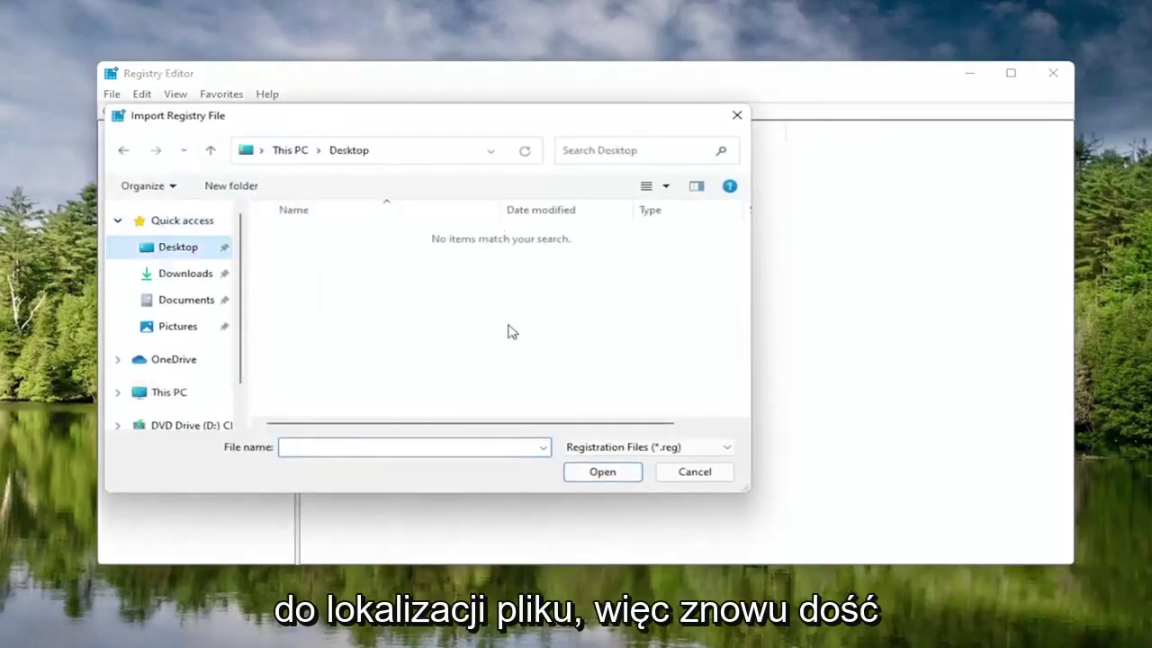
pyautogui.click(683, 473)
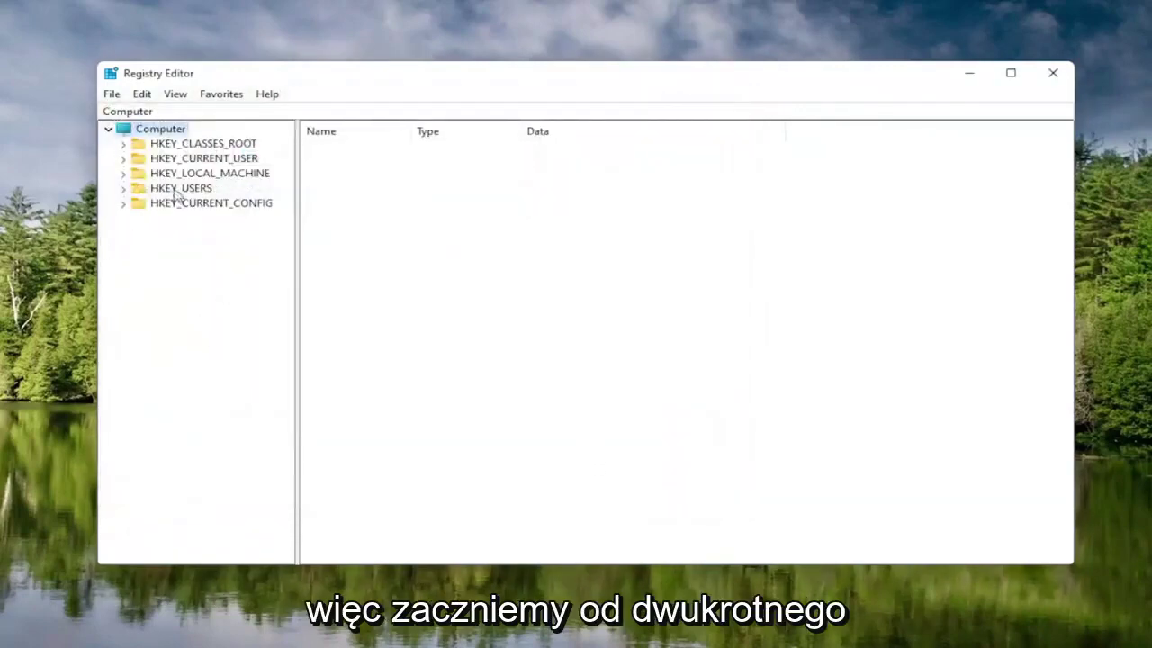
# Expand HKEY_LOCAL_MACHINE\SOFTWARE\Microsoft down to Windows NT\CurrentVersion, widening the key tree pane
pyautogui.doubleClick(190, 174)
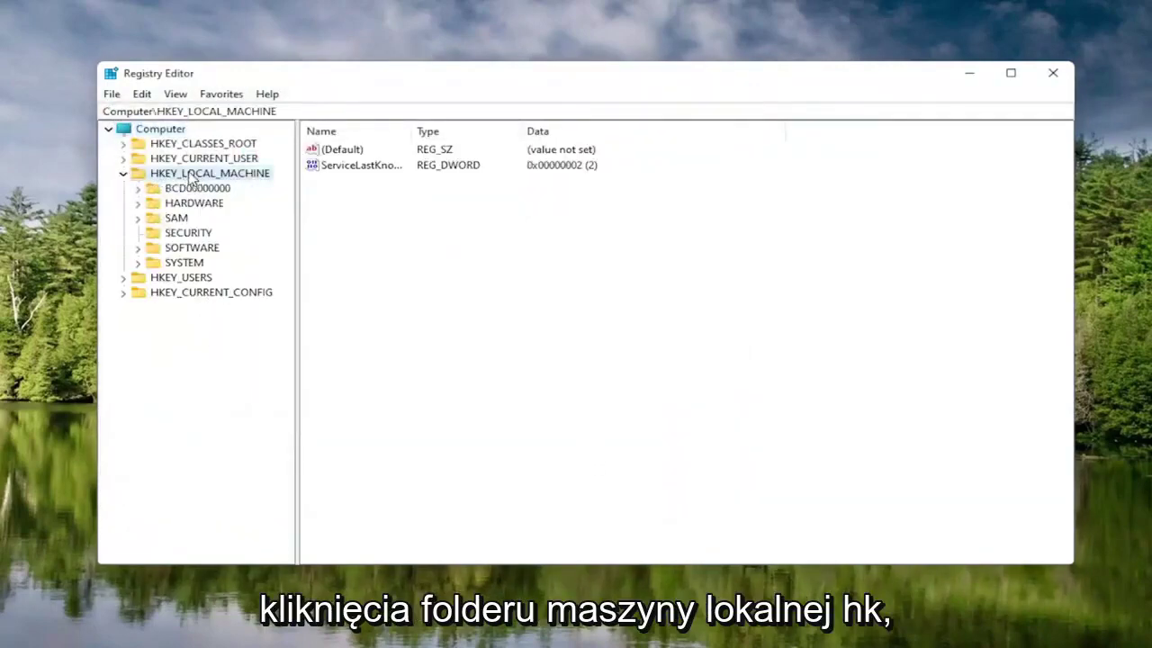
pyautogui.doubleClick(191, 249)
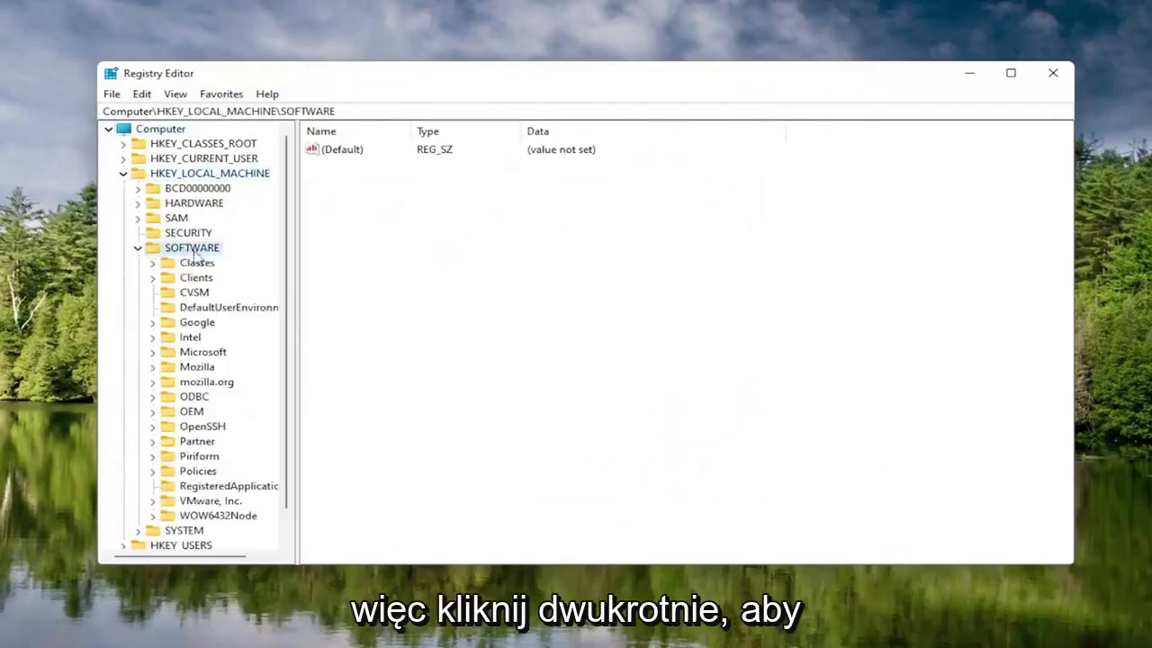
pyautogui.doubleClick(192, 352)
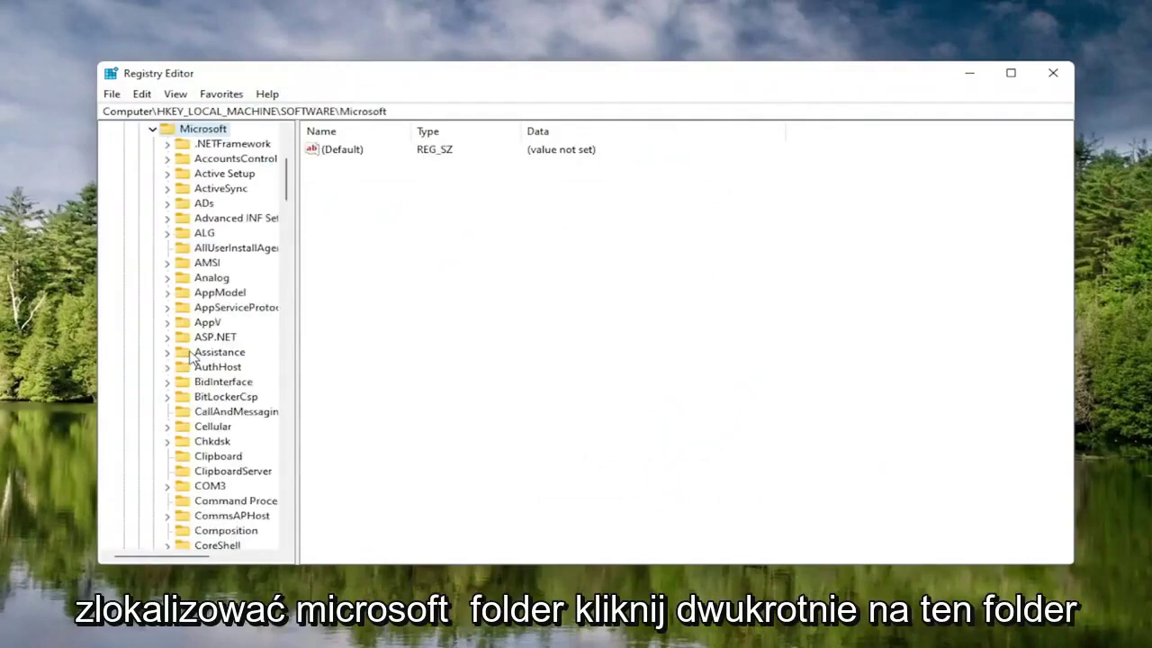
pyautogui.moveTo(297, 302); pyautogui.dragTo(371, 306)
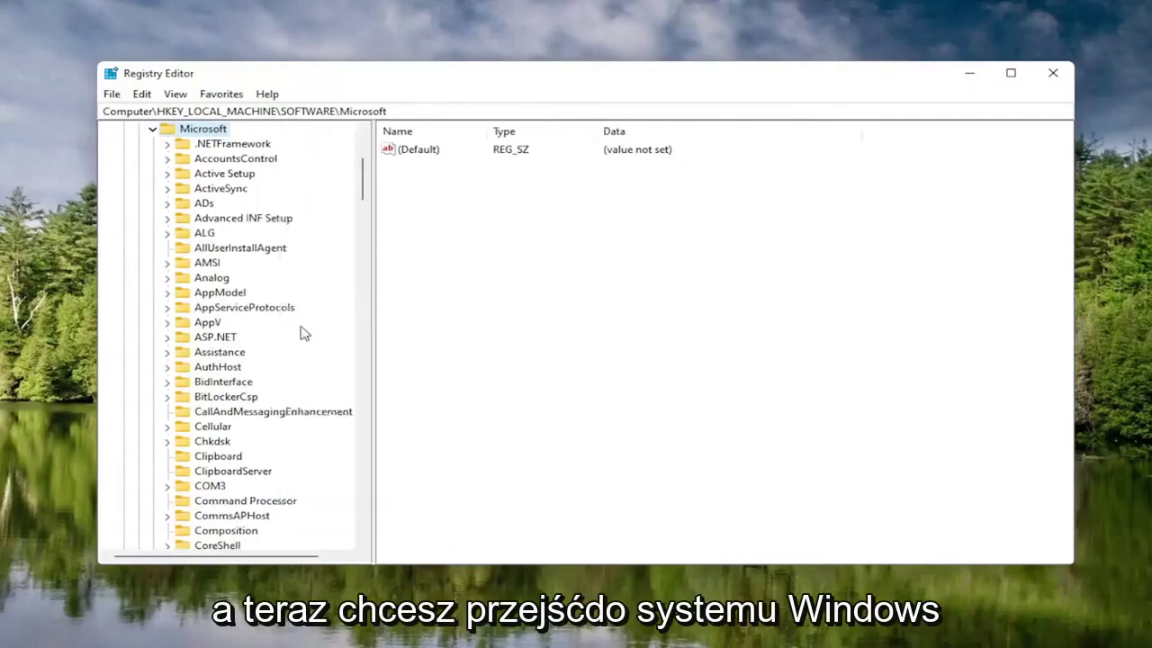
pyautogui.scroll(-15, 221, 411)
pyautogui.scroll(-20, 227, 414)
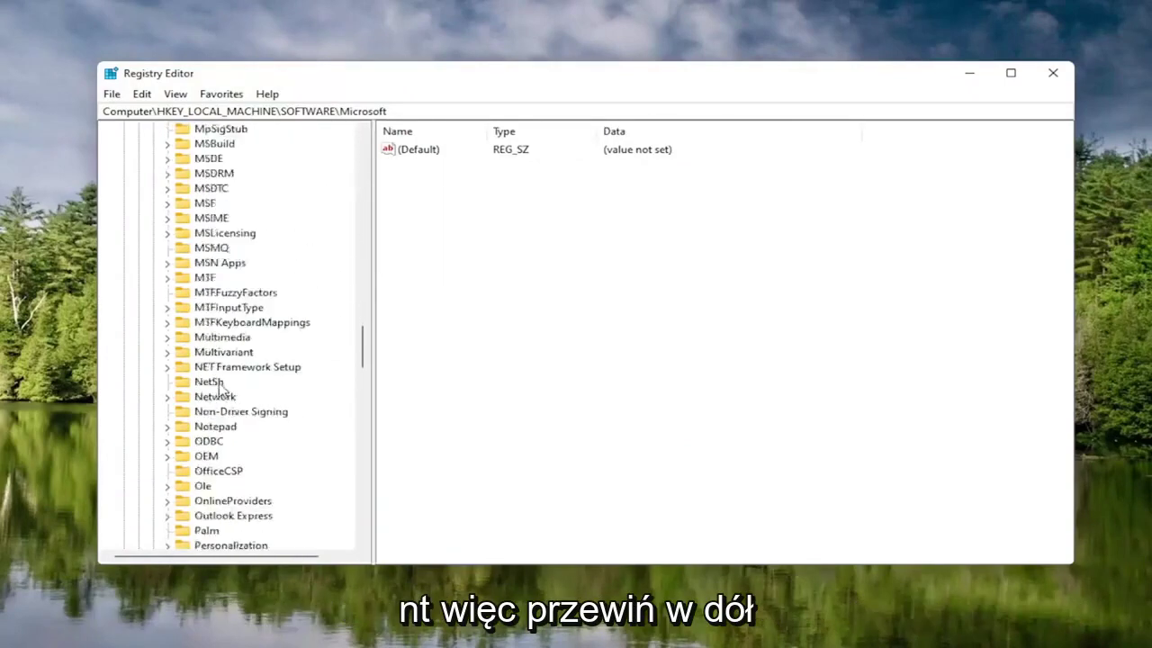
pyautogui.scroll(-7, 221, 387)
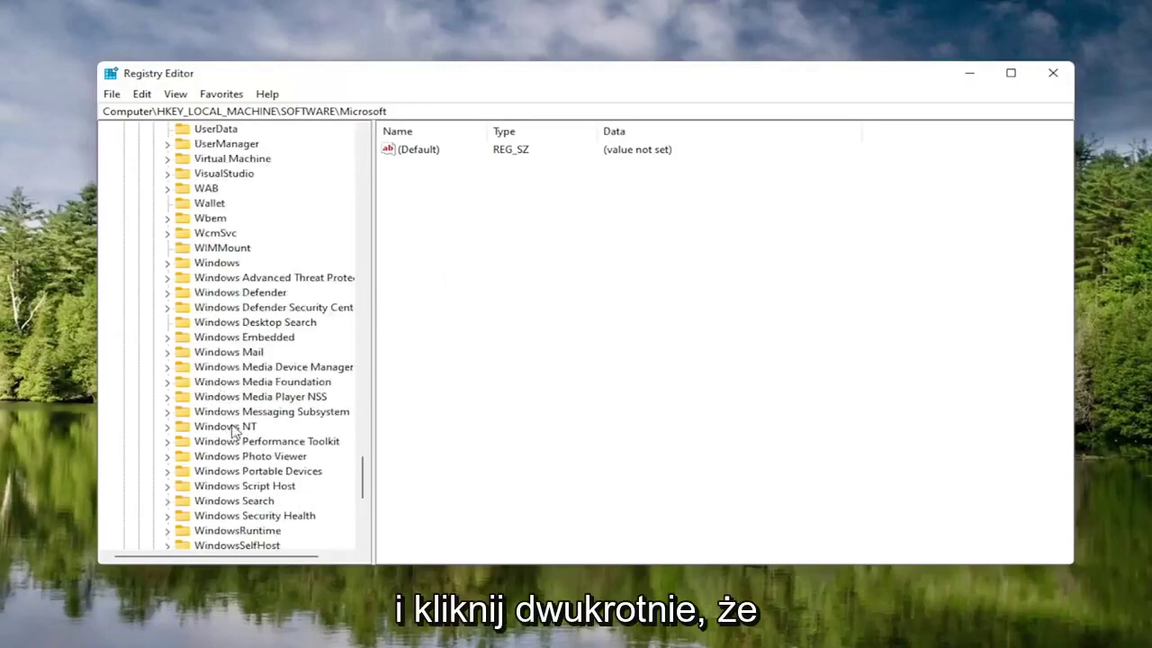
pyautogui.doubleClick(231, 428)
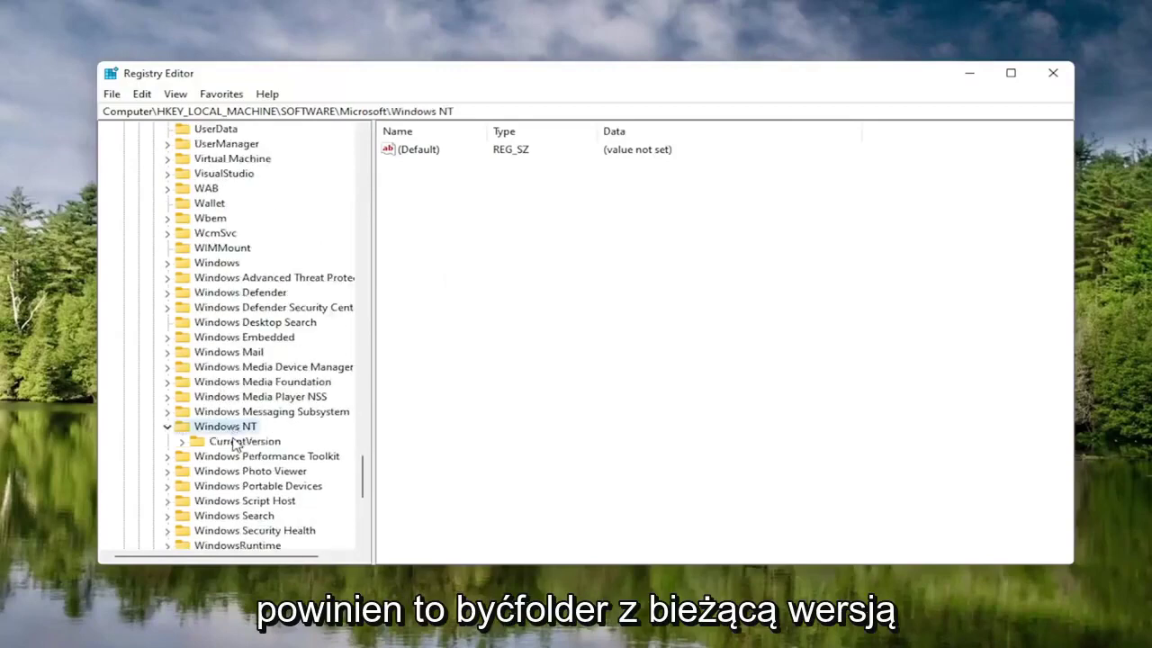
pyautogui.doubleClick(235, 441)
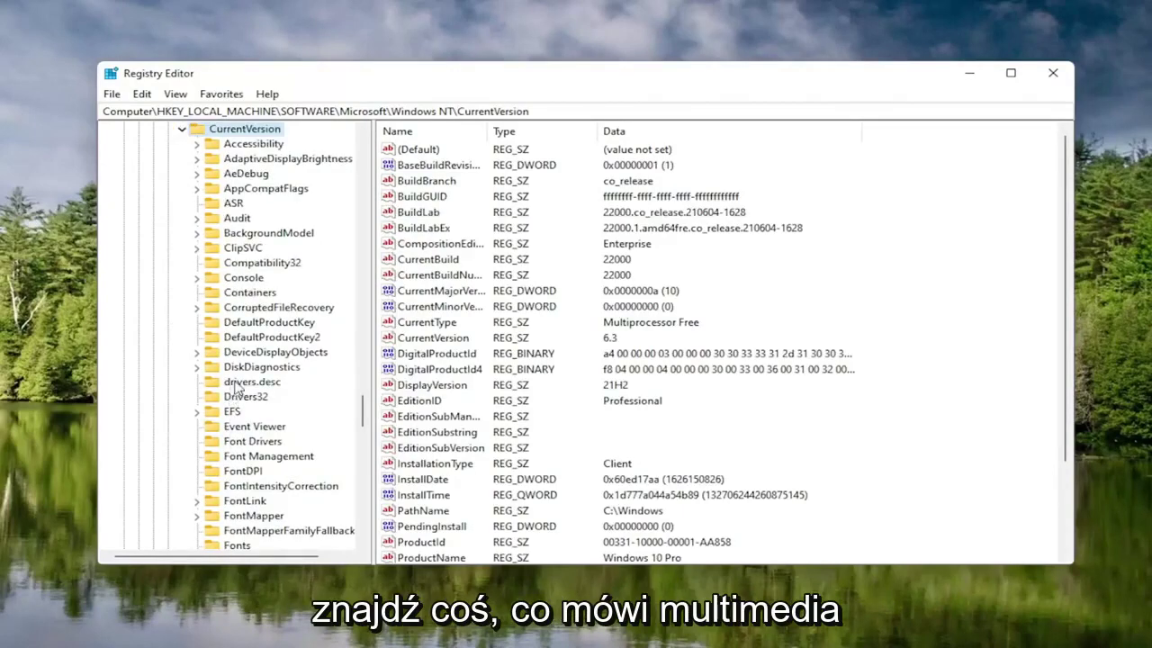
# Open Multimedia\SystemProfile and widen the Name column so NetworkThrottlingIndex reads fully
pyautogui.scroll(-7, 232, 387)
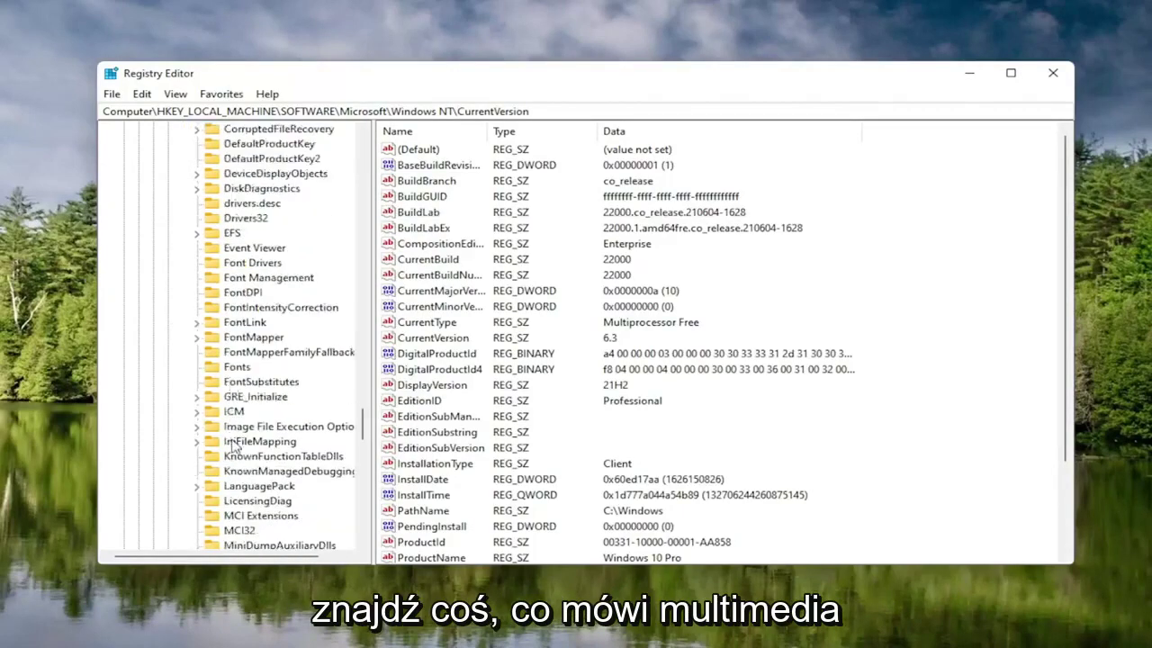
pyautogui.scroll(-1, 234, 447)
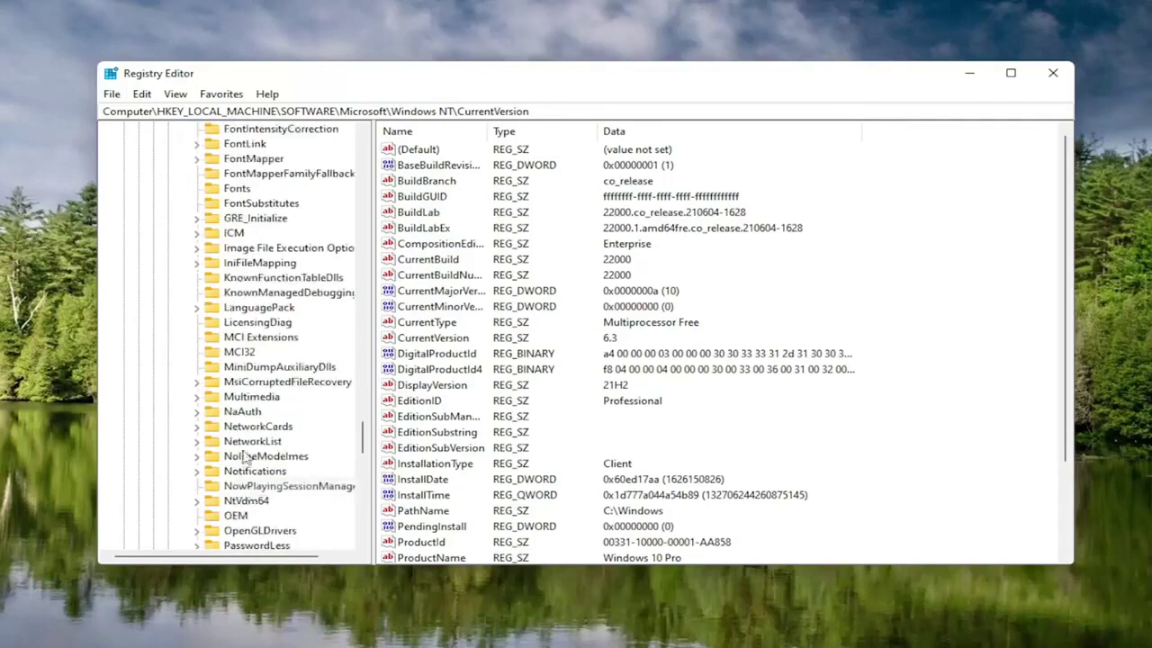
pyautogui.click(248, 398)
pyautogui.doubleClick(248, 401)
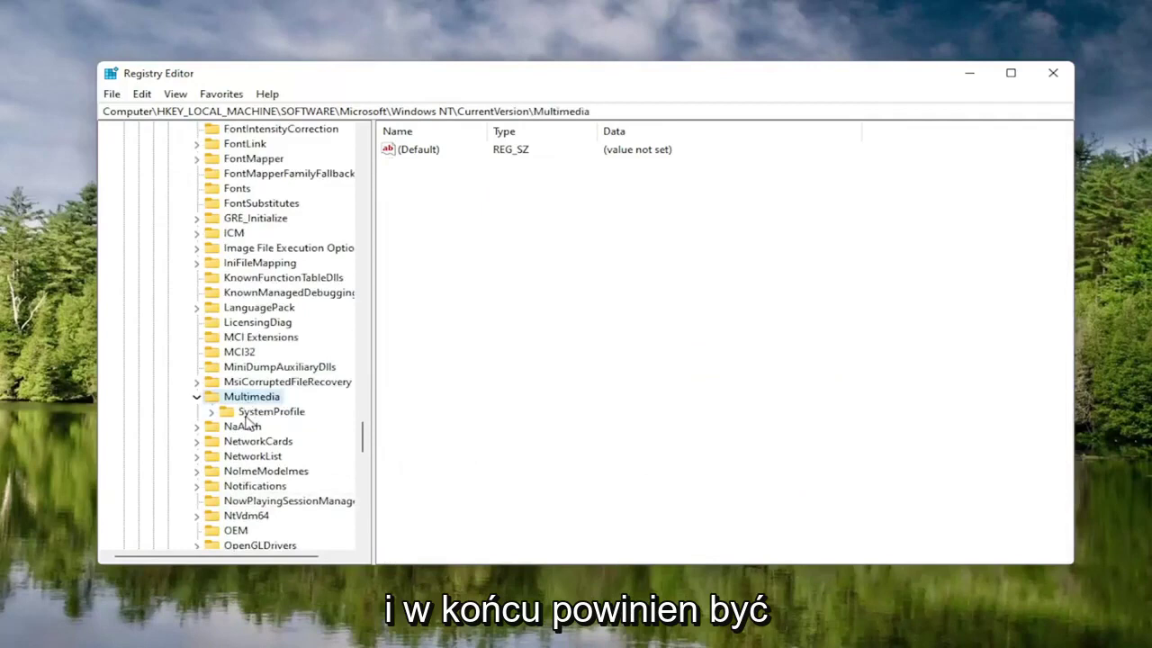
pyautogui.click(241, 416)
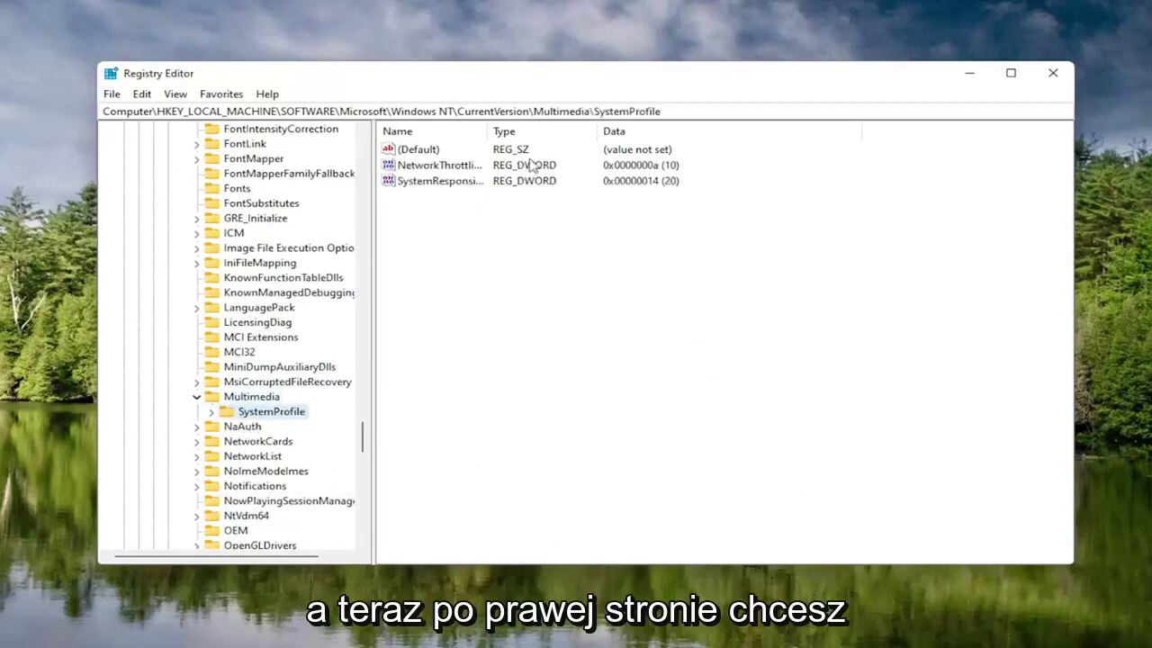
pyautogui.moveTo(489, 131); pyautogui.dragTo(597, 132)
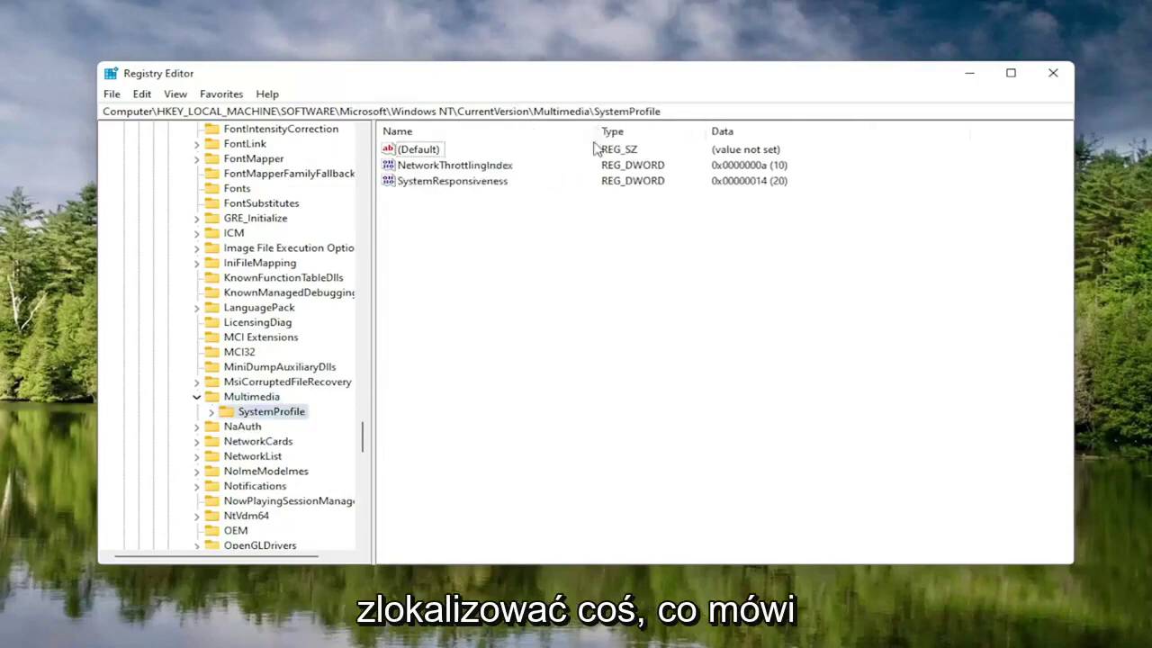
# Change NetworkThrottlingIndex's value data to hexadecimal FFFFFFFF and confirm with OK
pyautogui.doubleClick(461, 167)
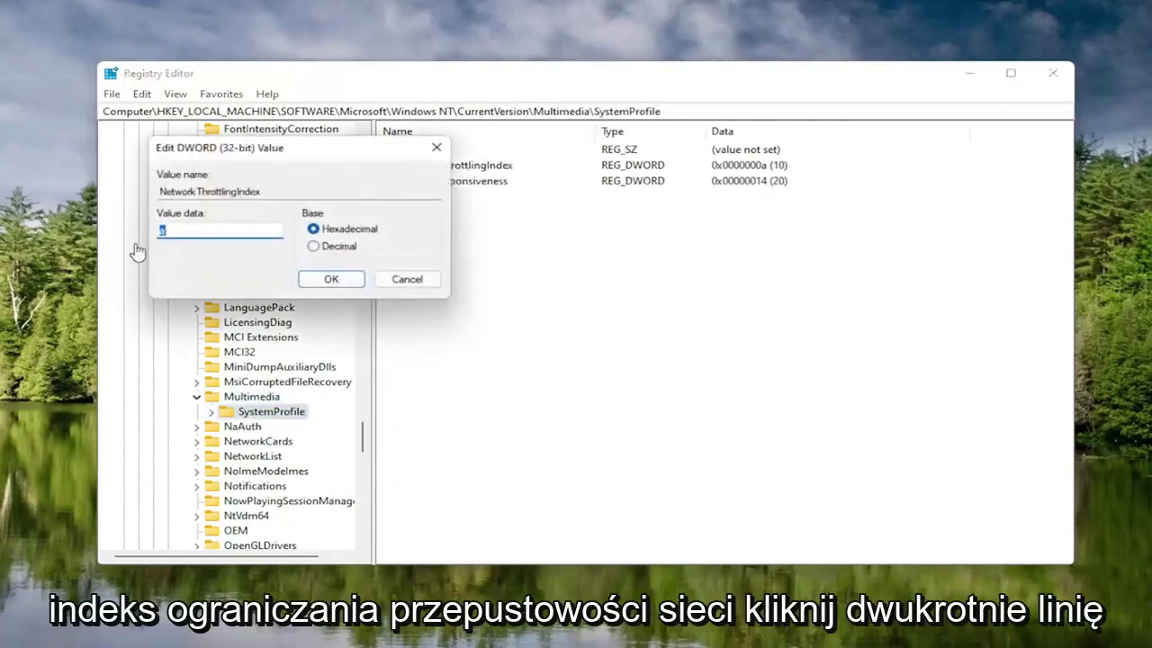
pyautogui.moveTo(245, 155); pyautogui.dragTo(582, 195)
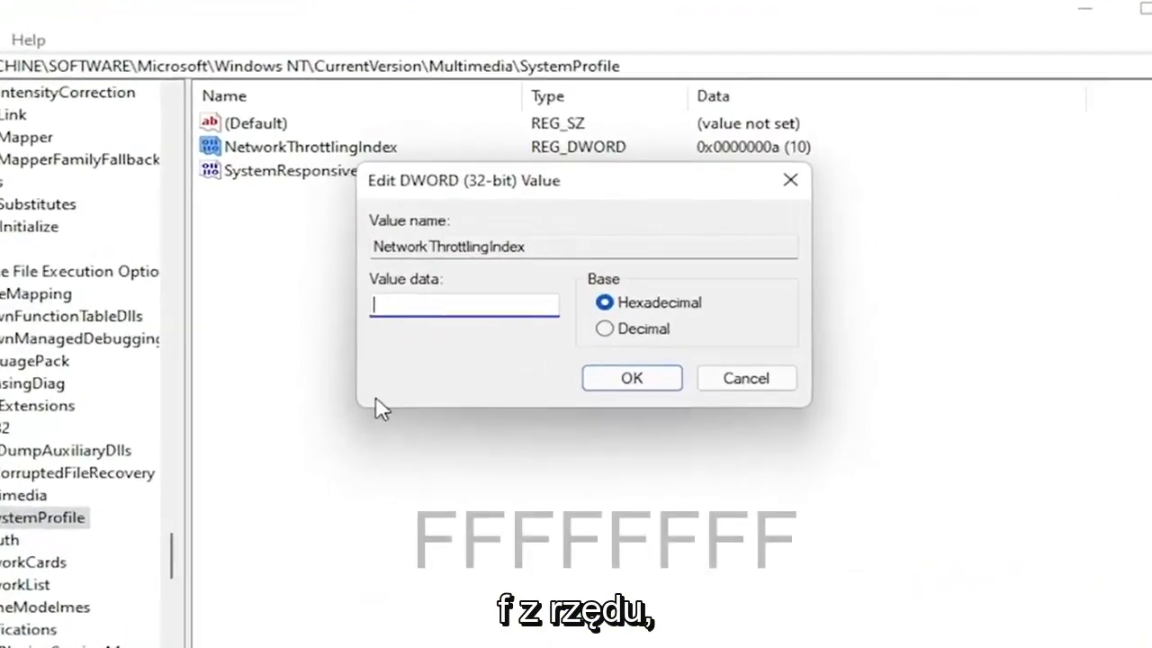
pyautogui.write('FF')
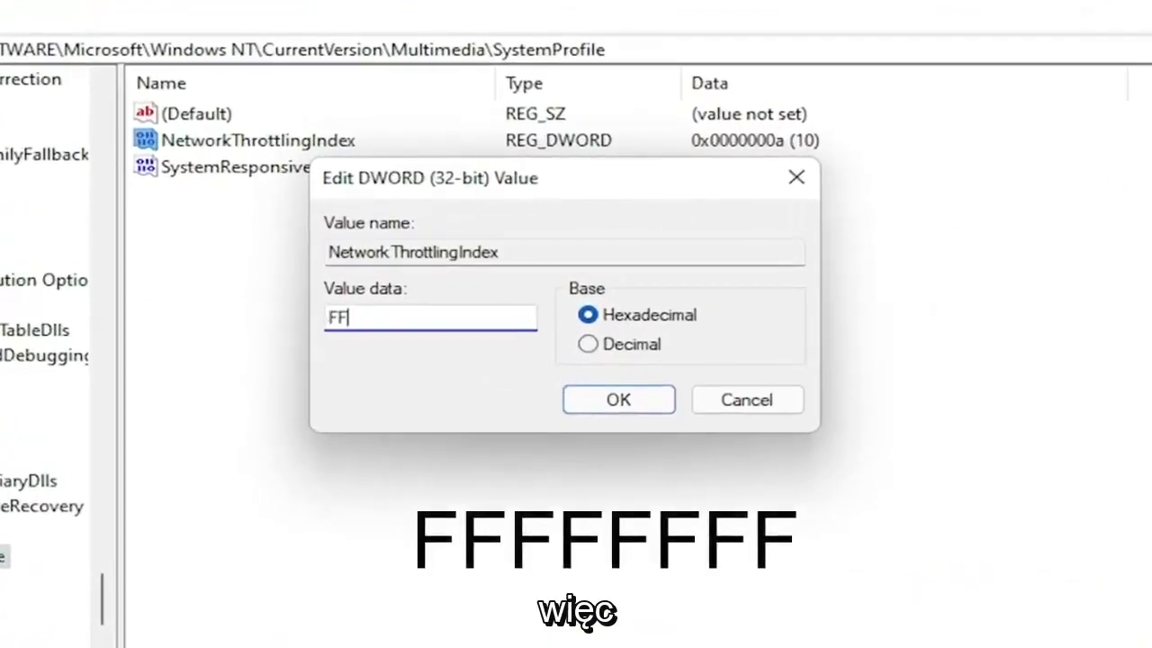
pyautogui.write('FFFFF')
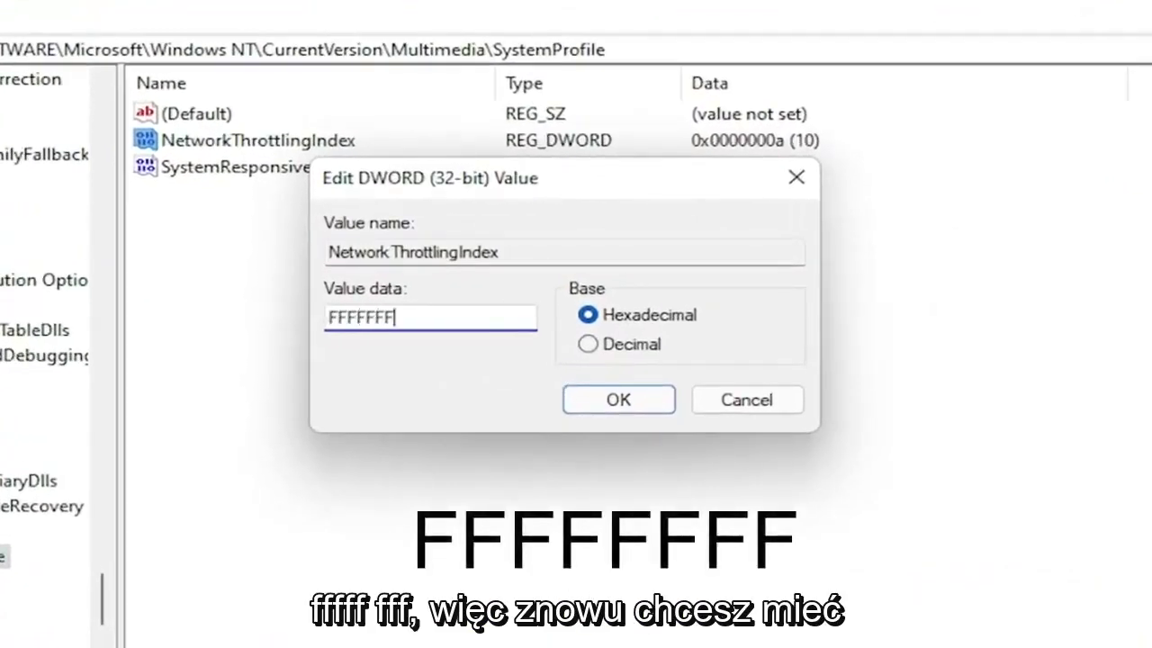
pyautogui.write('F')
pyautogui.hotkey('shift', 'Left')
pyautogui.hotkey('shift', 'Left')
pyautogui.hotkey('shift', 'Left')
pyautogui.hotkey('shift', 'Left')
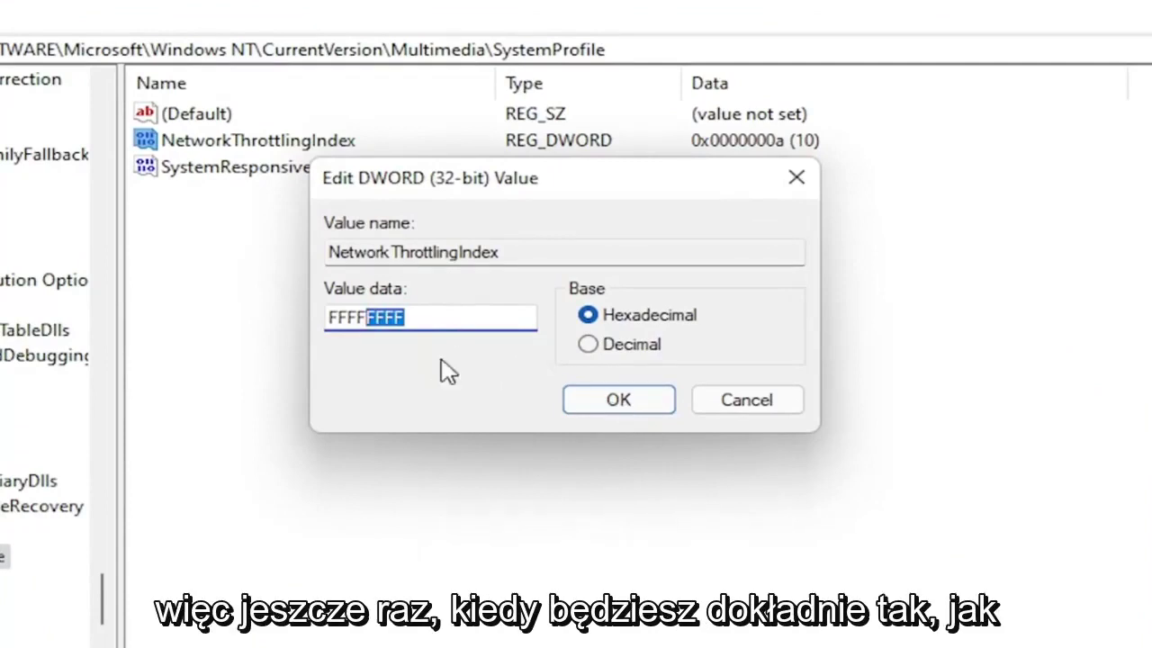
pyautogui.write('FFFF')
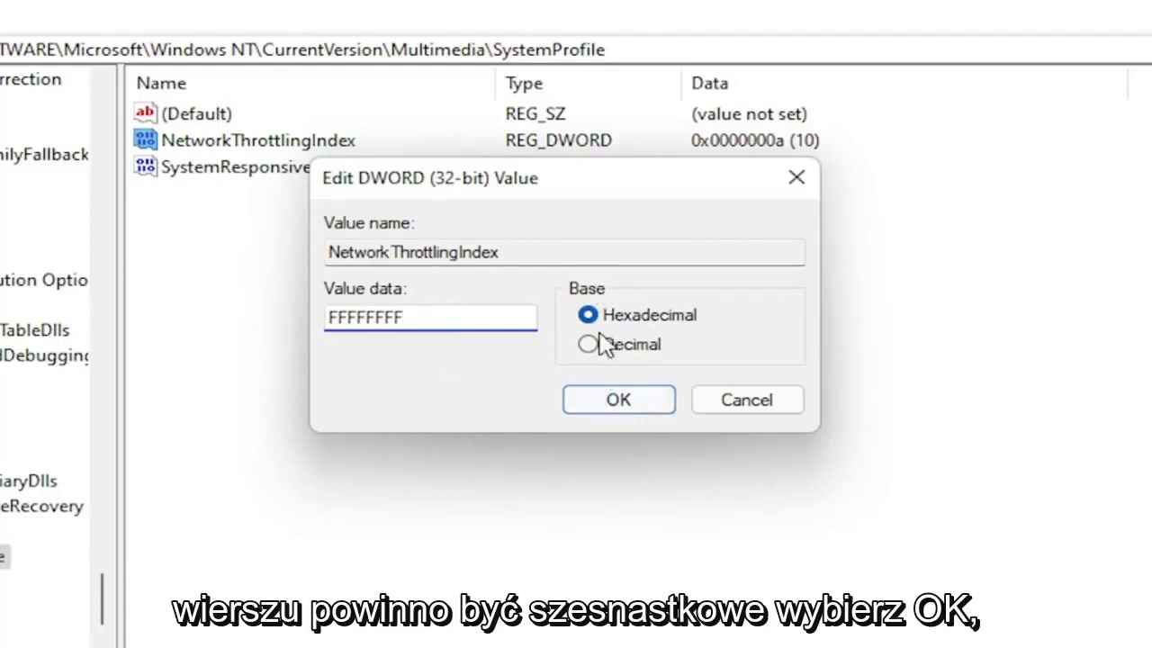
pyautogui.click(618, 399)
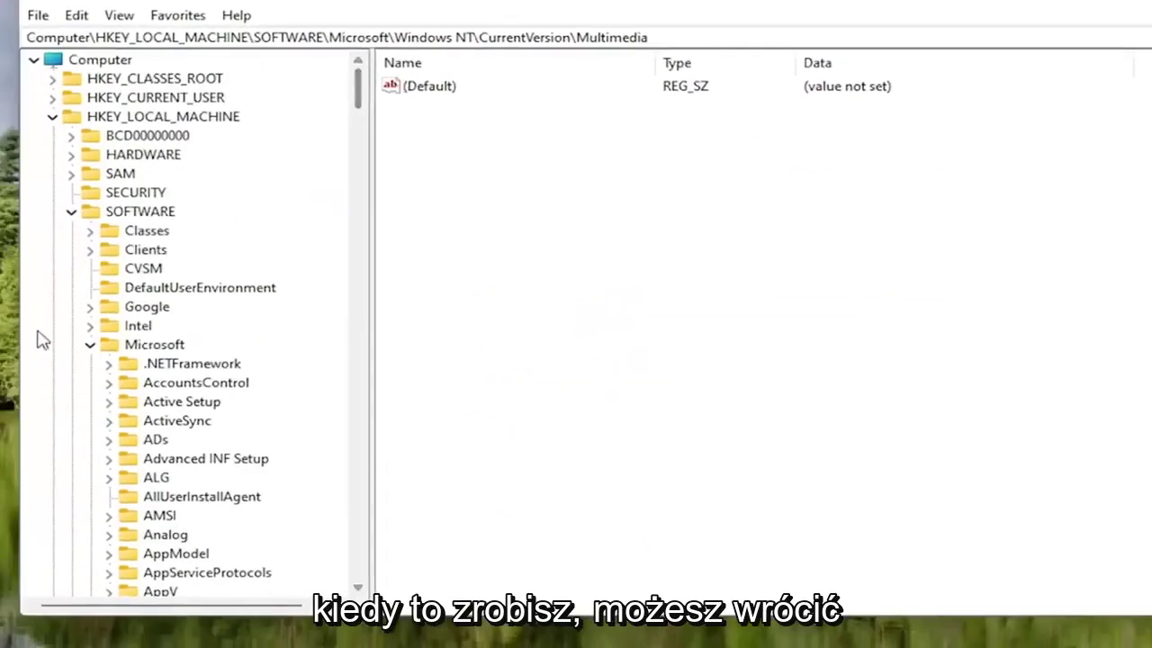
# Collapse the Microsoft, SOFTWARE and HKEY_LOCAL_MACHINE branches, then expand HKEY_LOCAL_MACHINE\SYSTEM
pyautogui.click(90, 345)
pyautogui.click(71, 211)
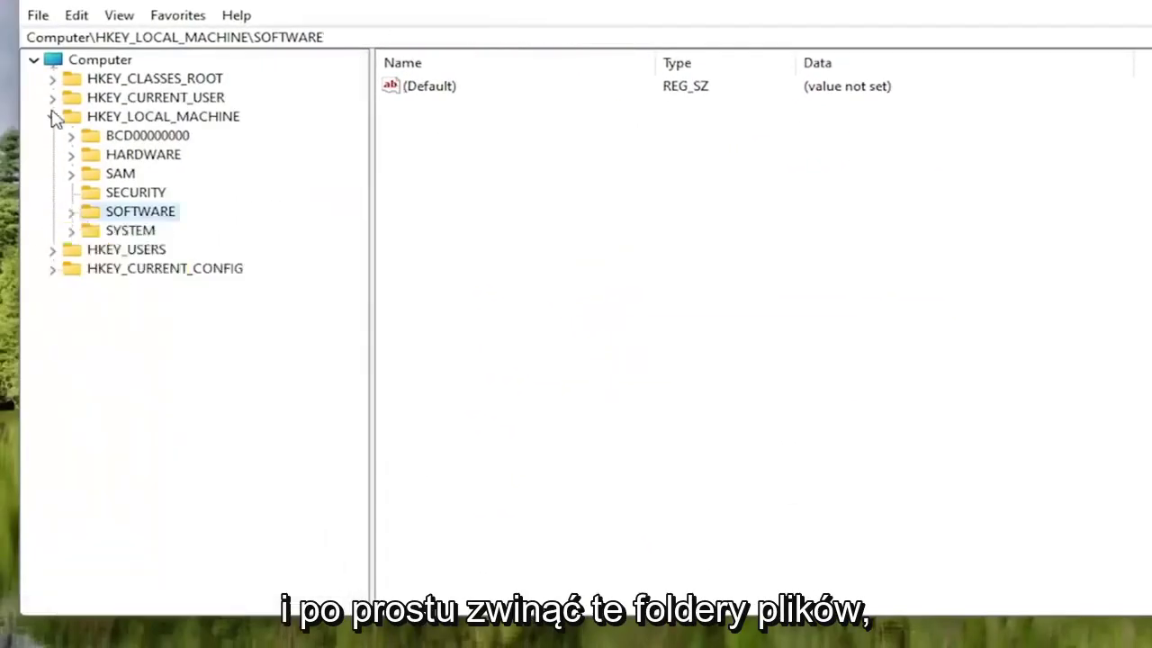
pyautogui.click(52, 116)
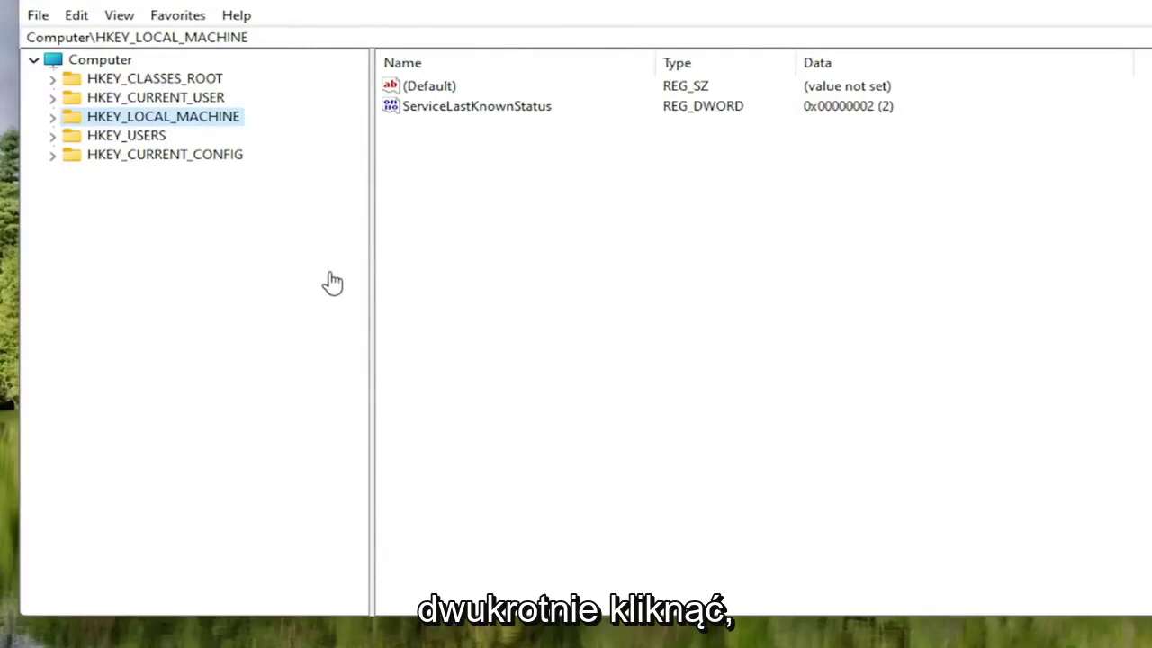
pyautogui.doubleClick(199, 119)
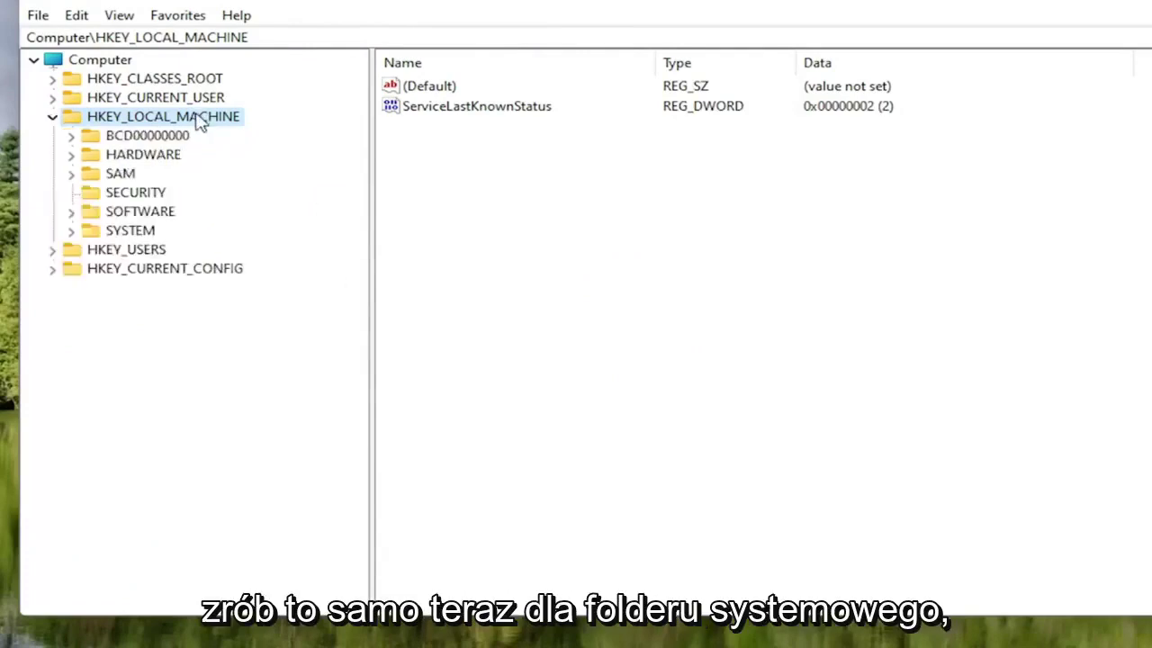
pyautogui.doubleClick(131, 231)
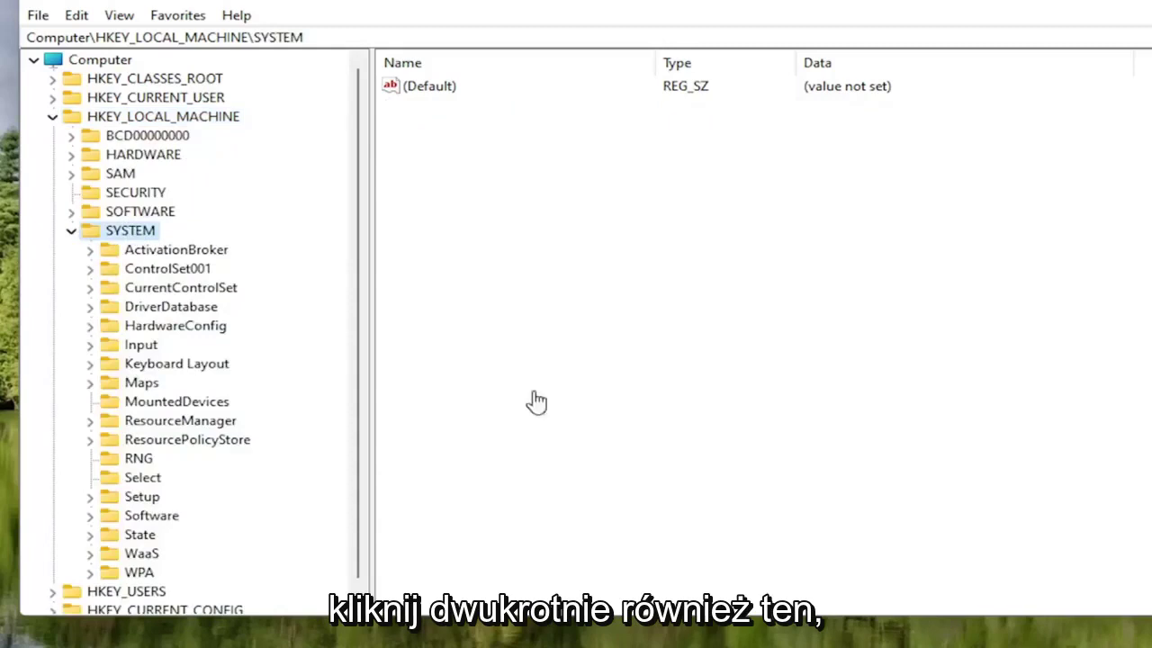
# Open CurrentControlSet\Services and jump to the Tcpip key by typing 'tc'
pyautogui.doubleClick(191, 295)
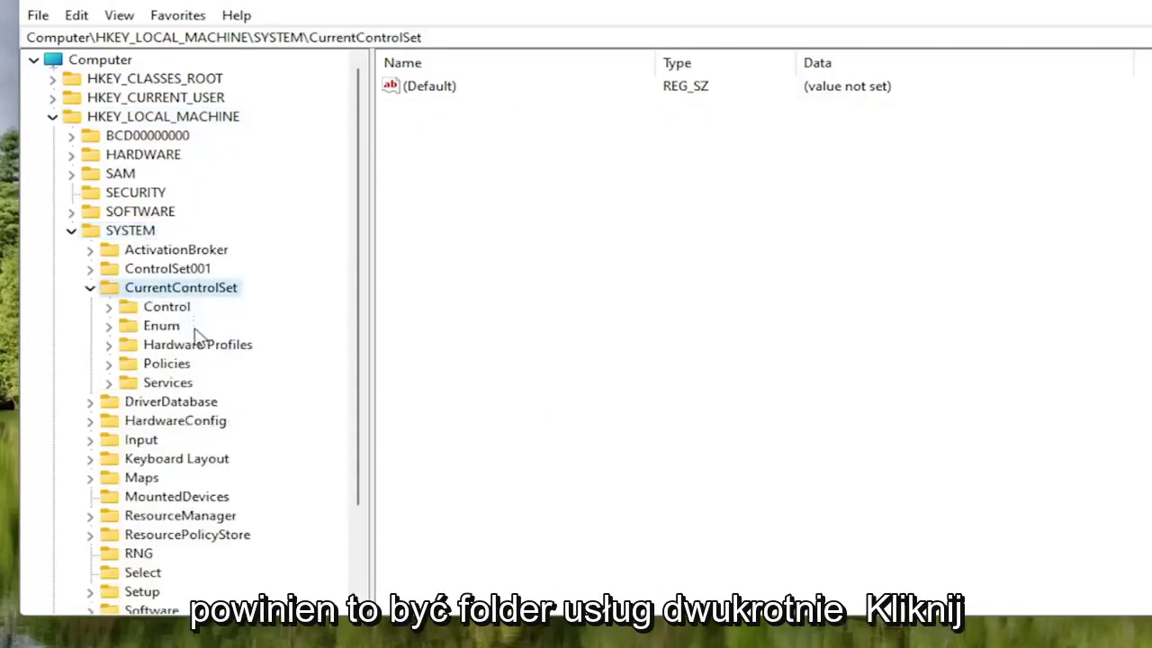
pyautogui.doubleClick(150, 387)
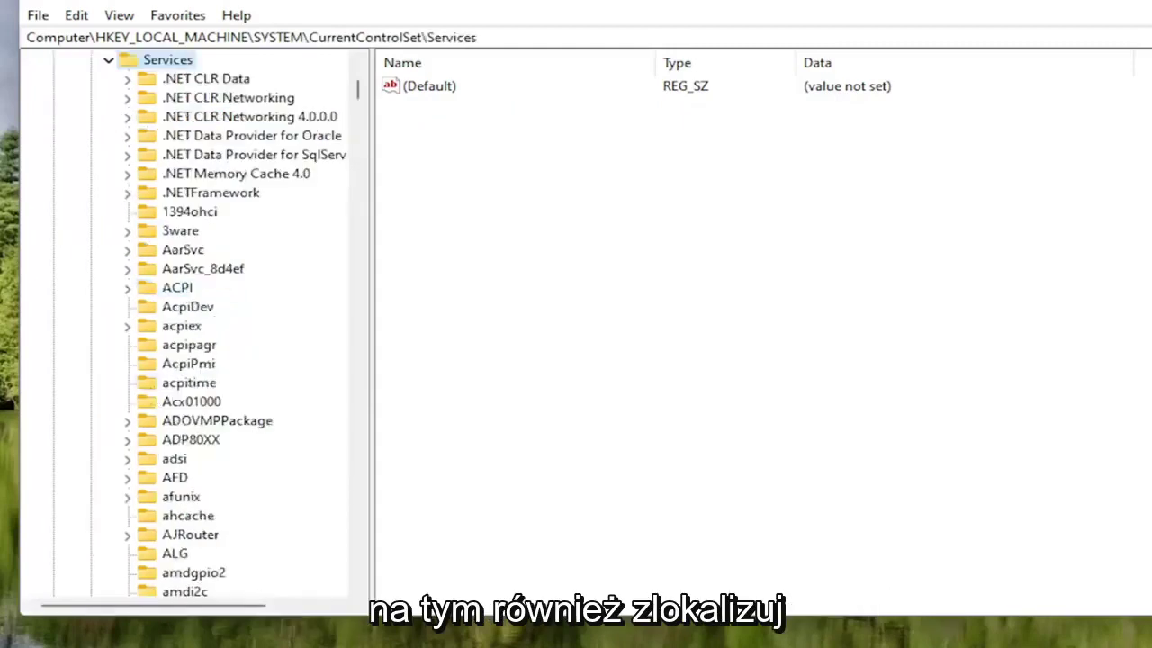
pyautogui.scroll(-8, 189, 349)
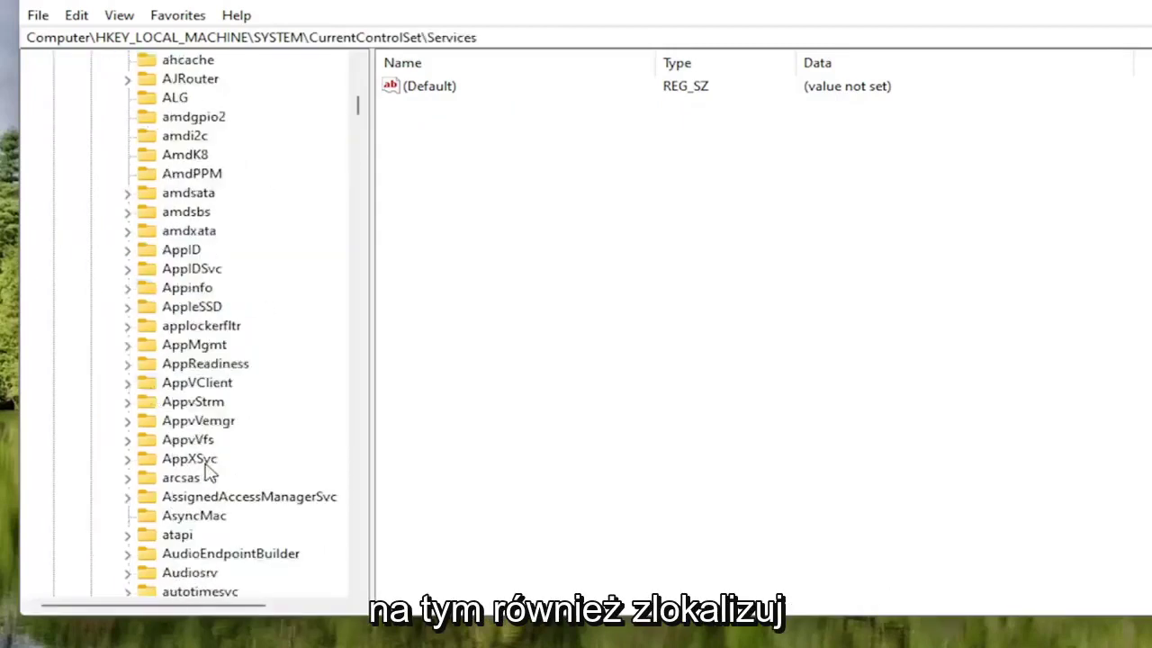
pyautogui.scroll(-12, 207, 474)
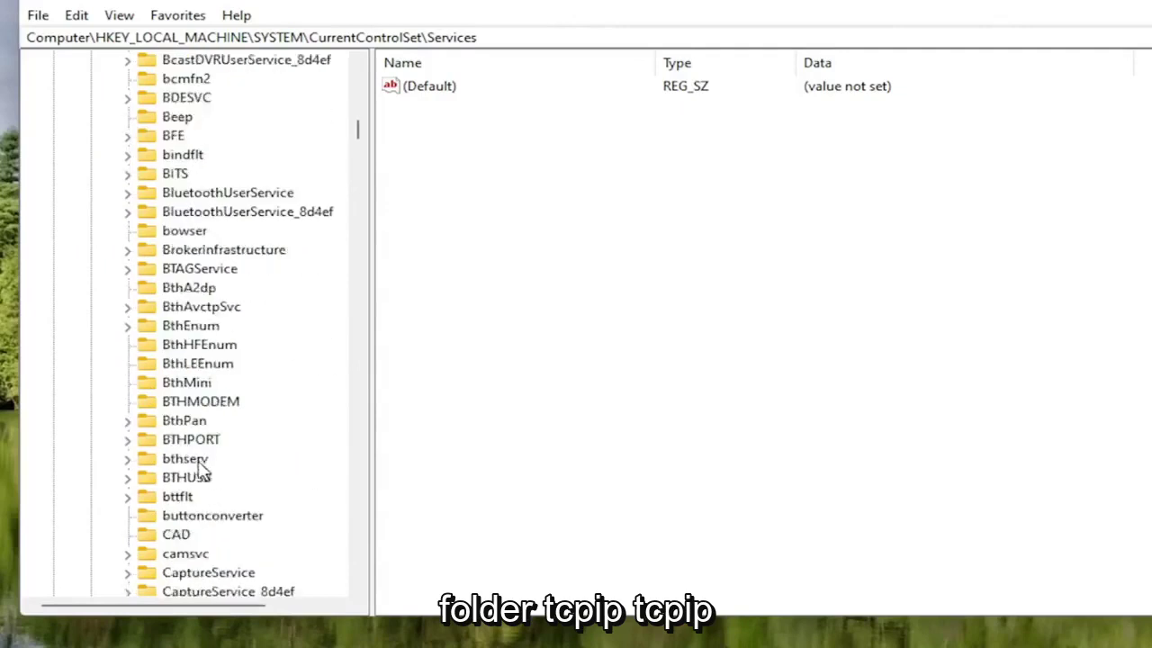
pyautogui.scroll(-18, 199, 472)
pyautogui.click(199, 421)
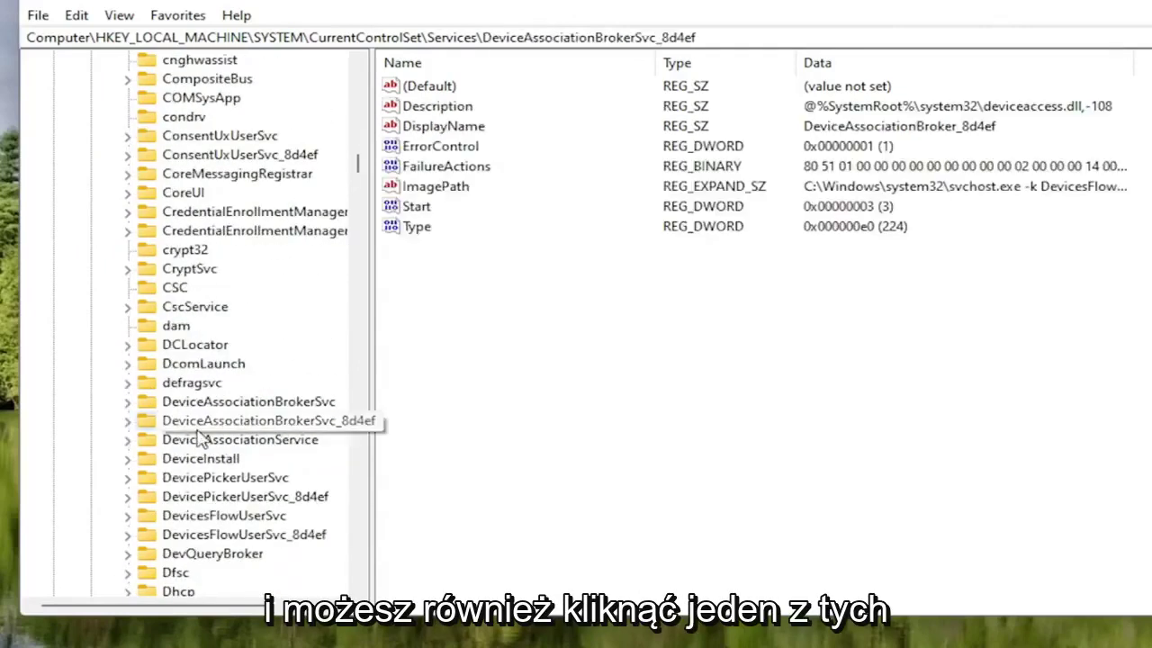
pyautogui.write('tc')
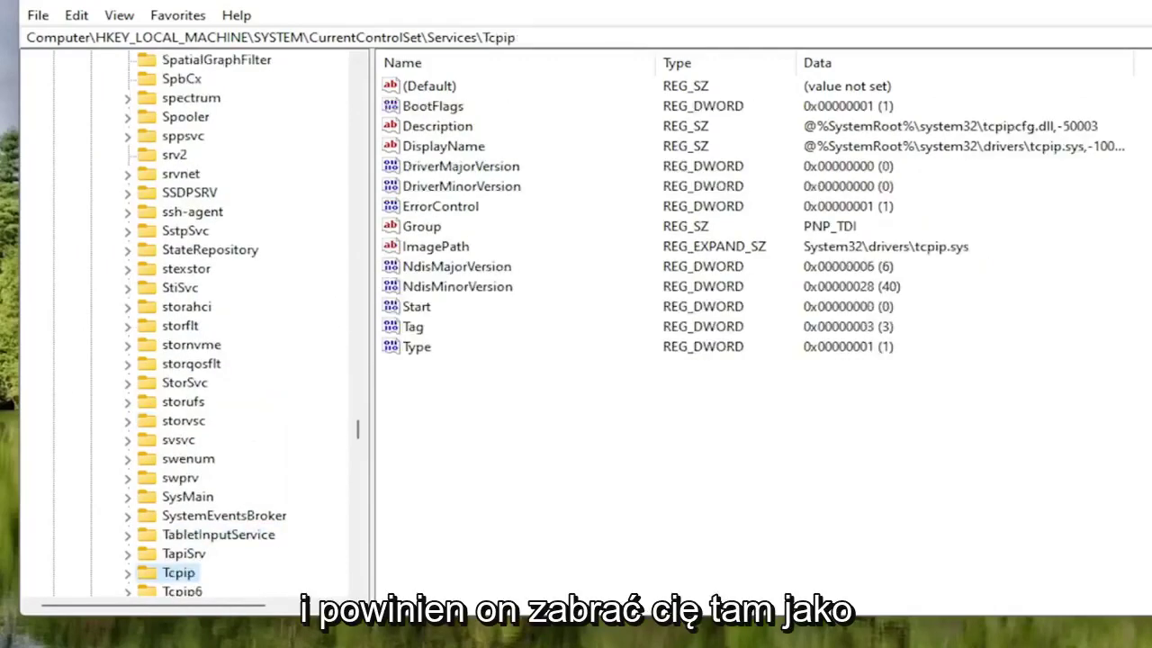
pyautogui.scroll(-2, 92, 441)
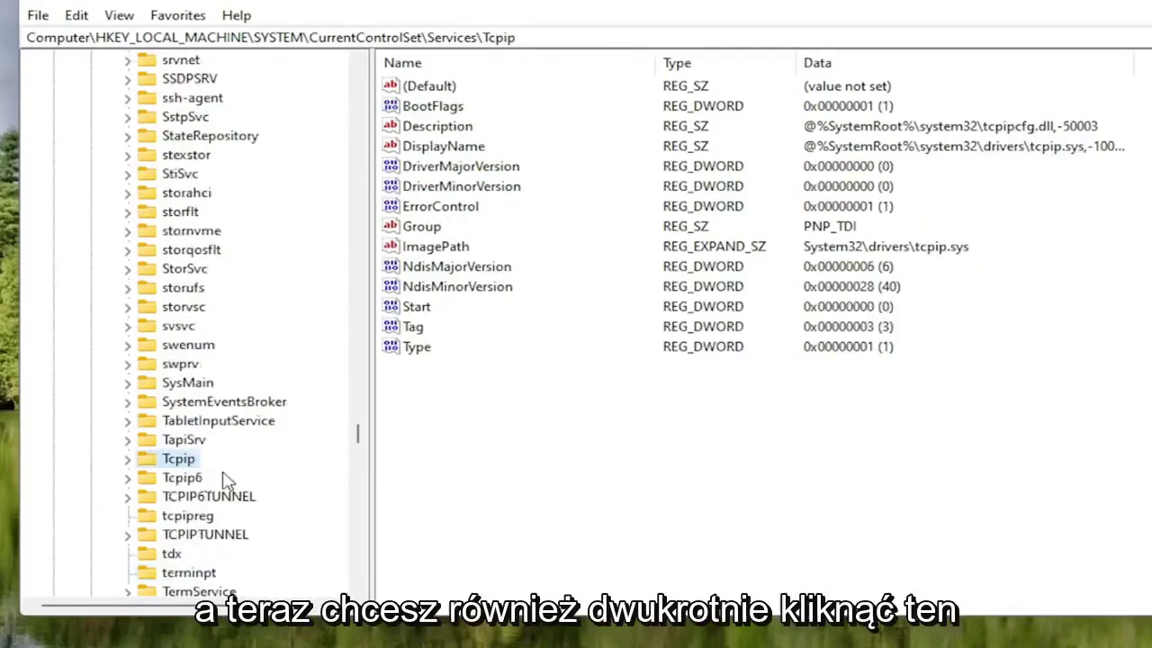
pyautogui.scroll(-2, 225, 468)
# Expand Tcpip\Parameters\Interfaces and widen the key tree so the interface GUIDs show fully
pyautogui.doubleClick(164, 351)
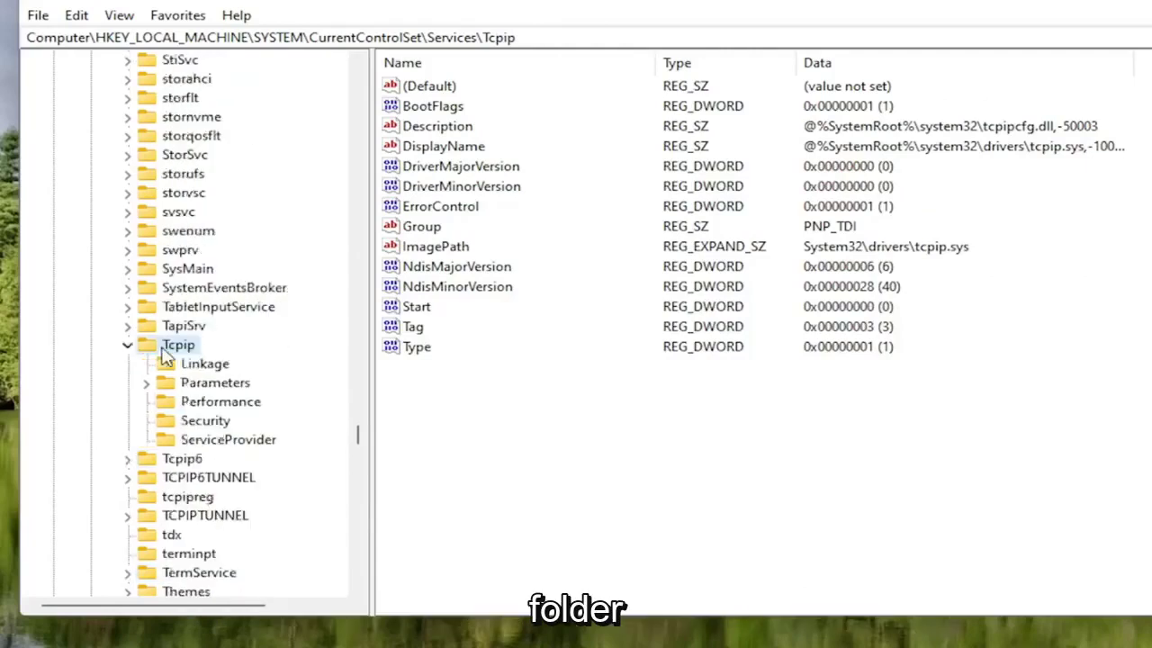
pyautogui.doubleClick(190, 387)
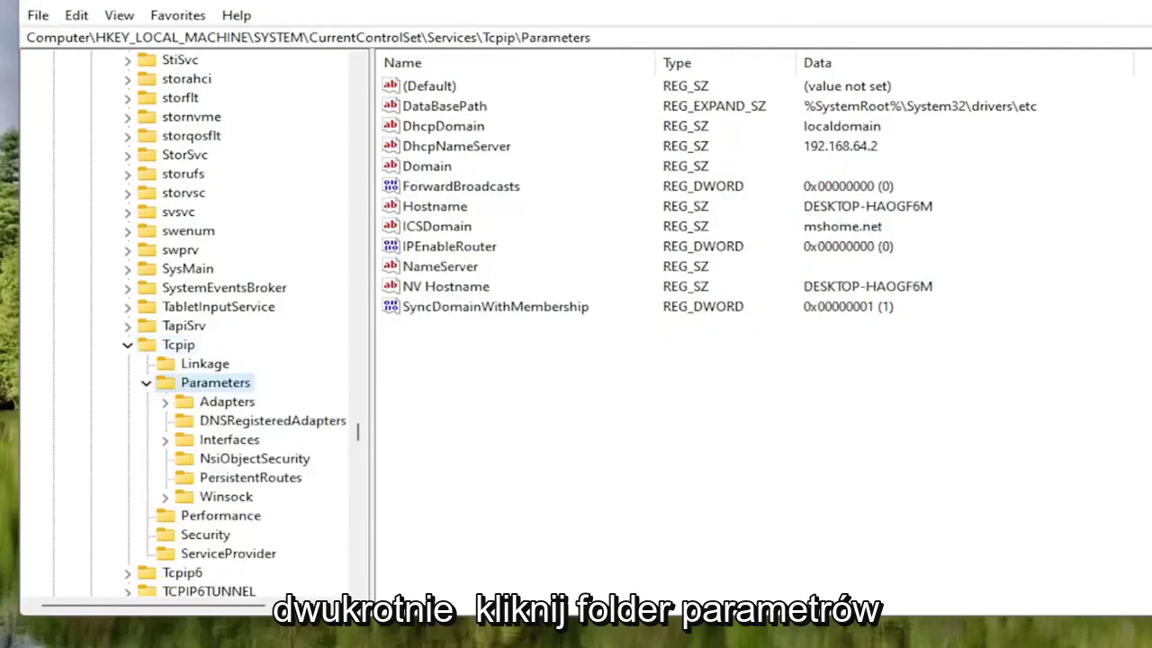
pyautogui.click(200, 442)
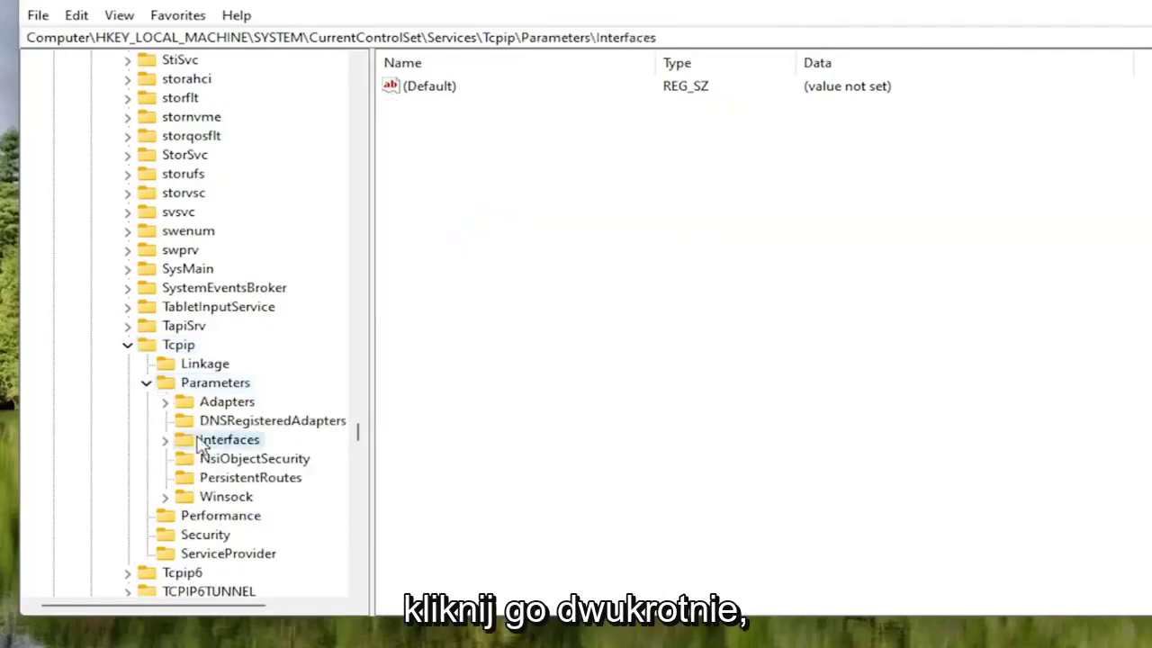
pyautogui.doubleClick(204, 444)
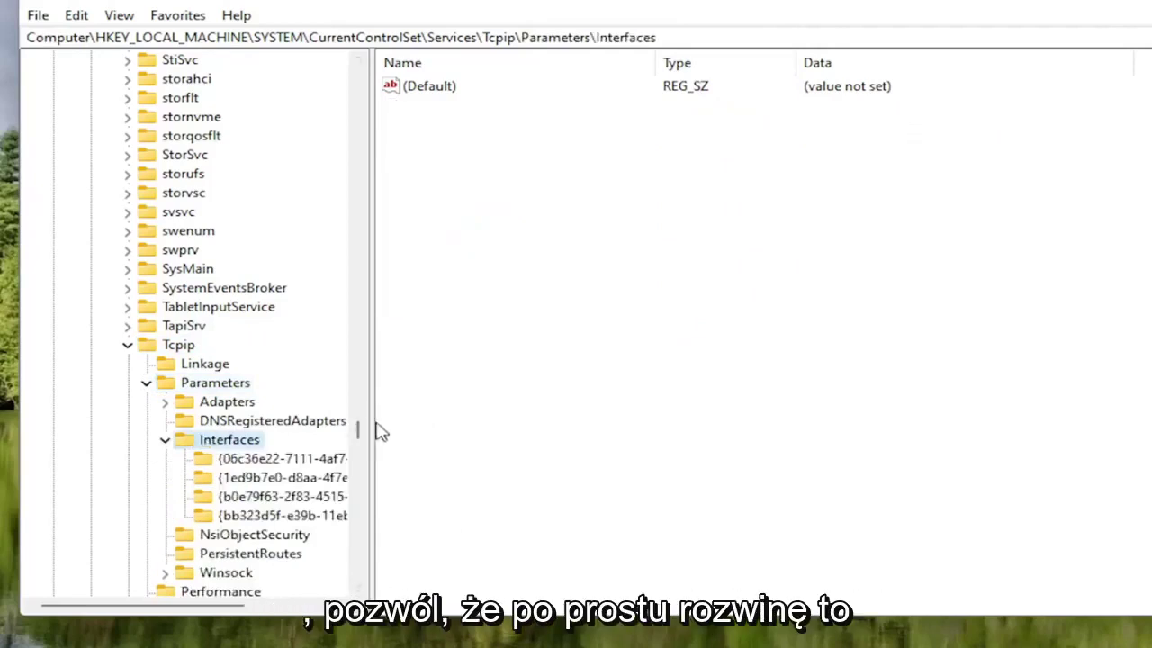
pyautogui.moveTo(373, 422); pyautogui.dragTo(437, 422)
# Compare the four interface GUID subkeys' values to find the one holding DHCP address values
pyautogui.click(303, 458)
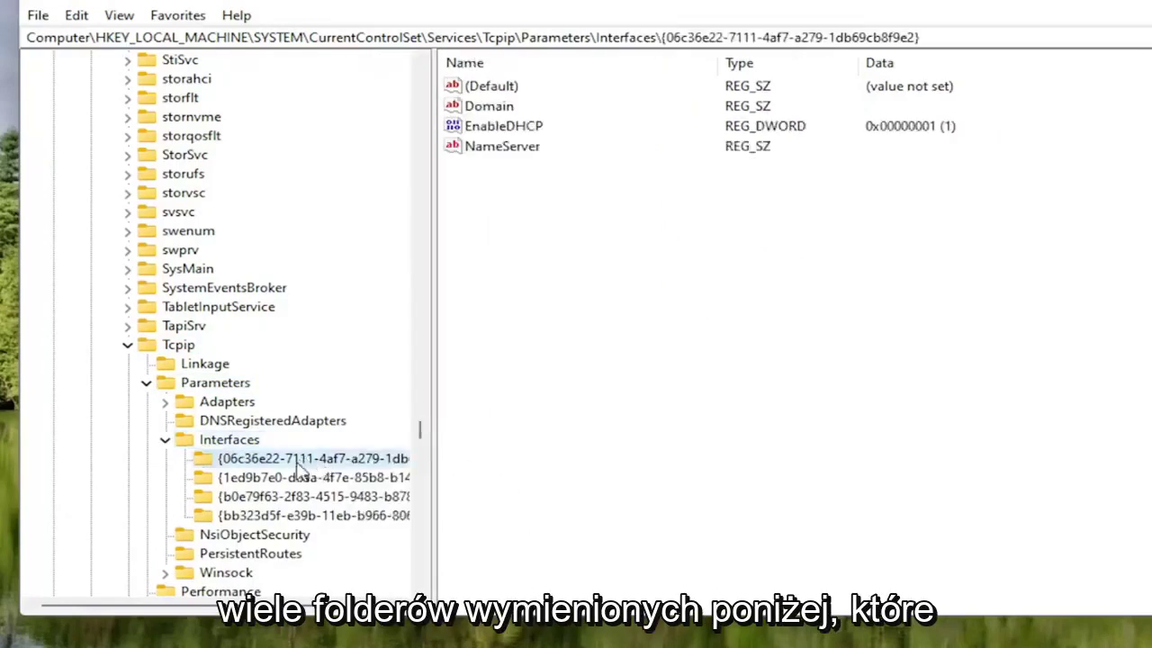
pyautogui.click(303, 477)
pyautogui.click(297, 496)
pyautogui.click(283, 516)
pyautogui.click(269, 496)
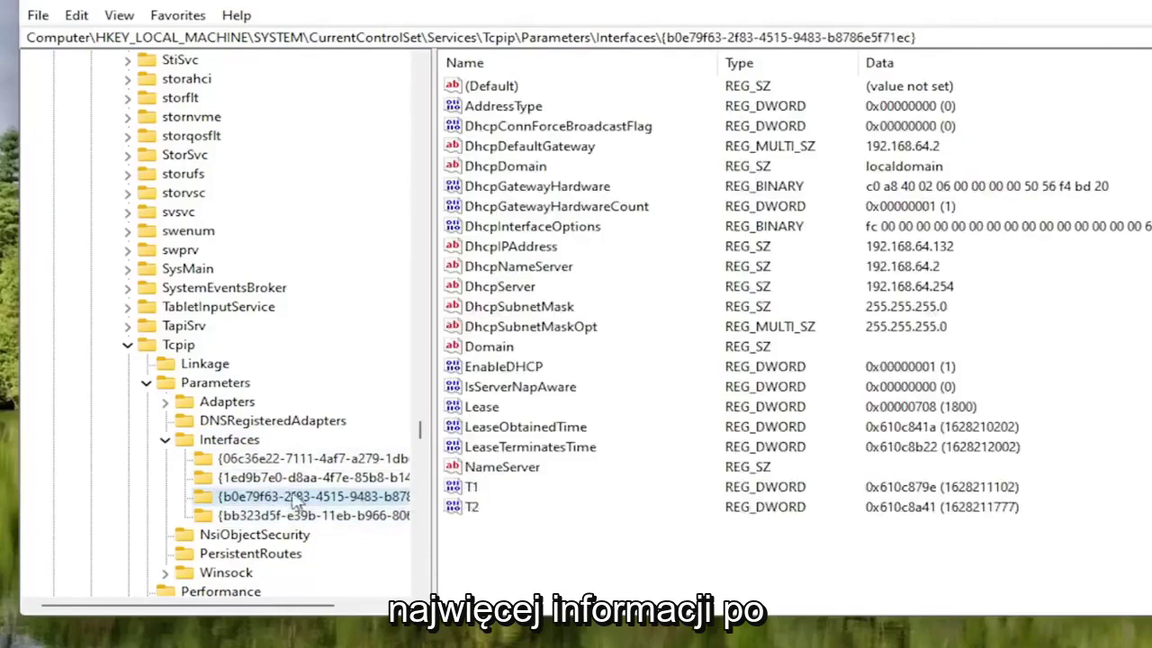
pyautogui.click(252, 516)
pyautogui.click(248, 477)
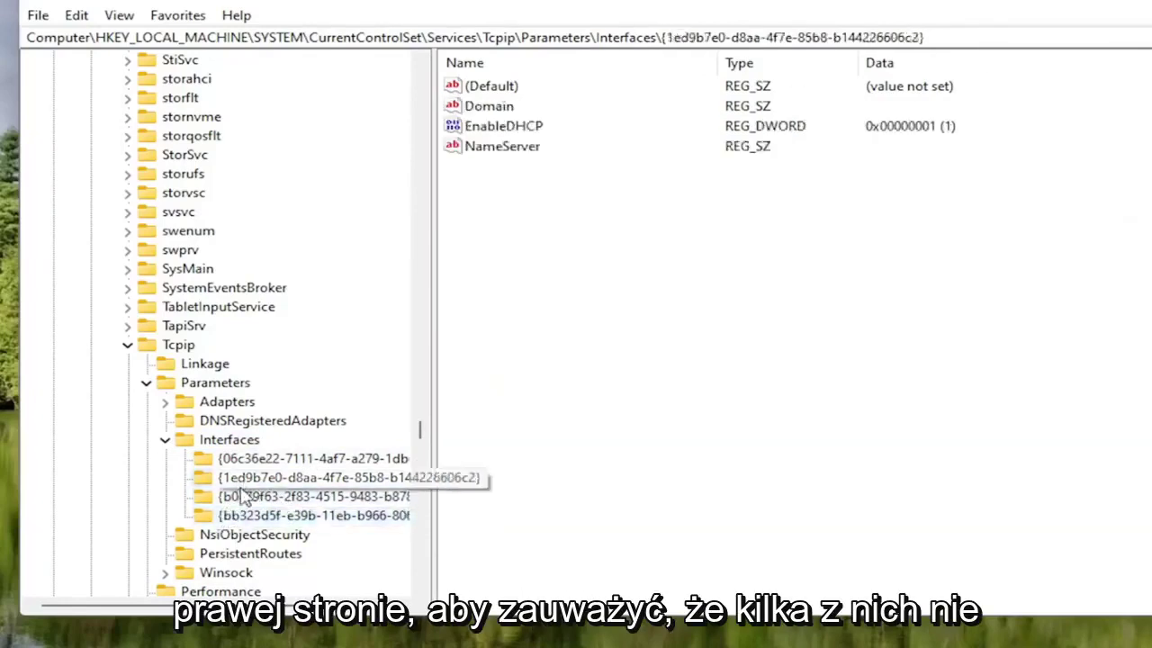
pyautogui.click(248, 496)
pyautogui.click(251, 458)
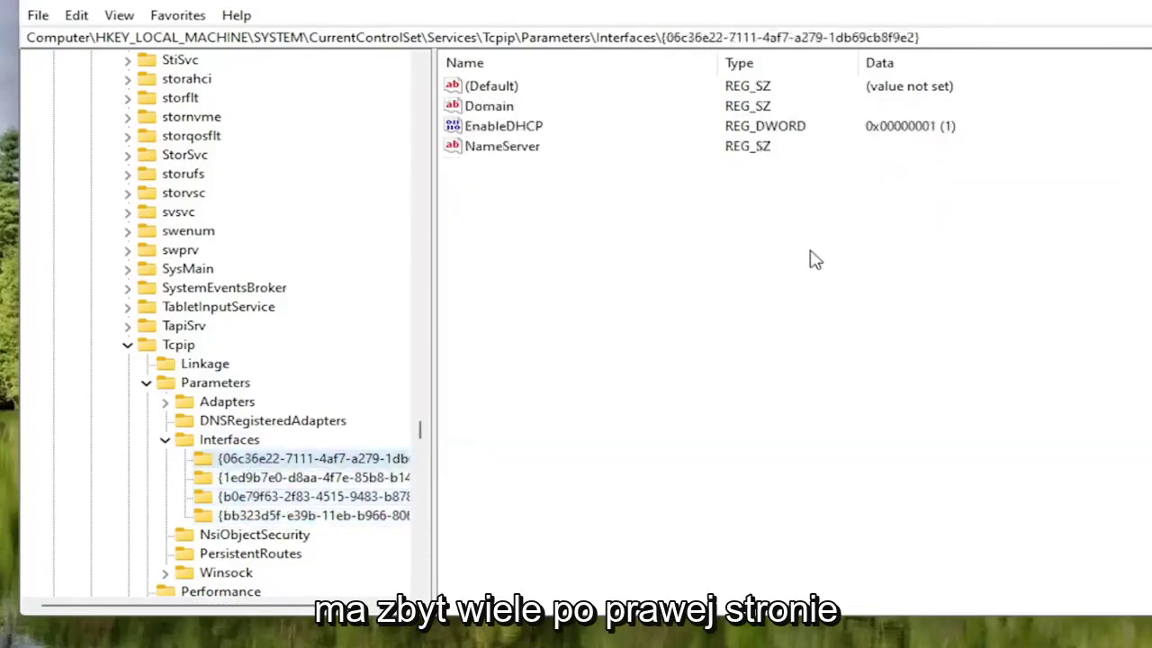
pyautogui.click(266, 496)
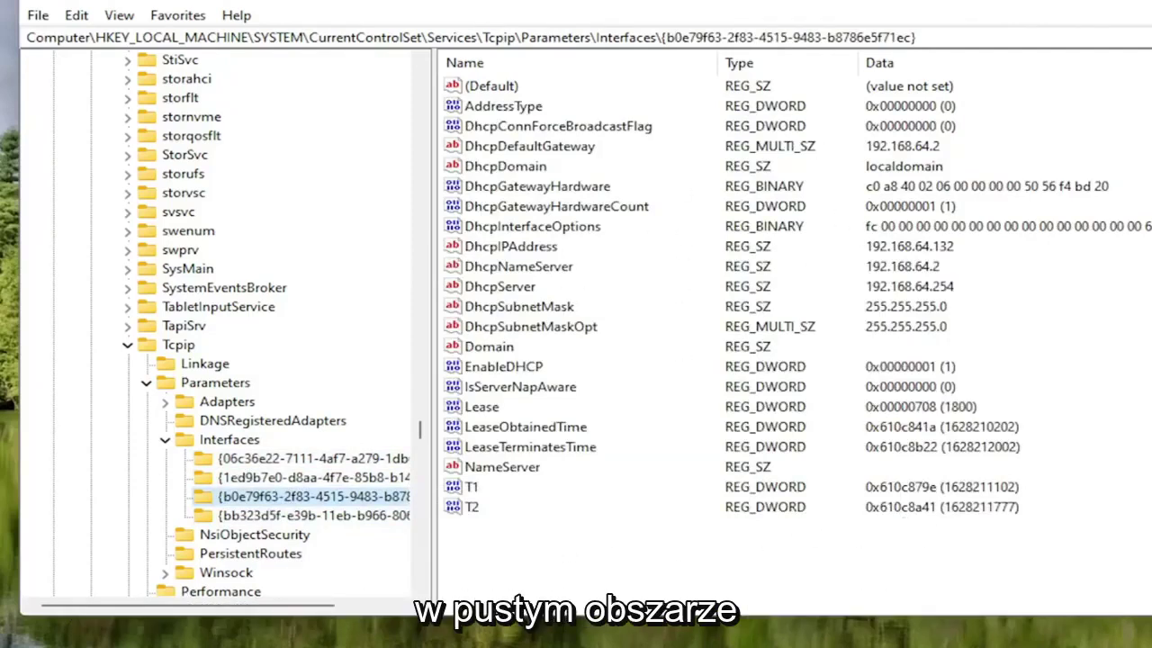
# Add a new DWORD (32-bit) value named TCPackFrequency to the interface key
pyautogui.rightClick(490, 542)
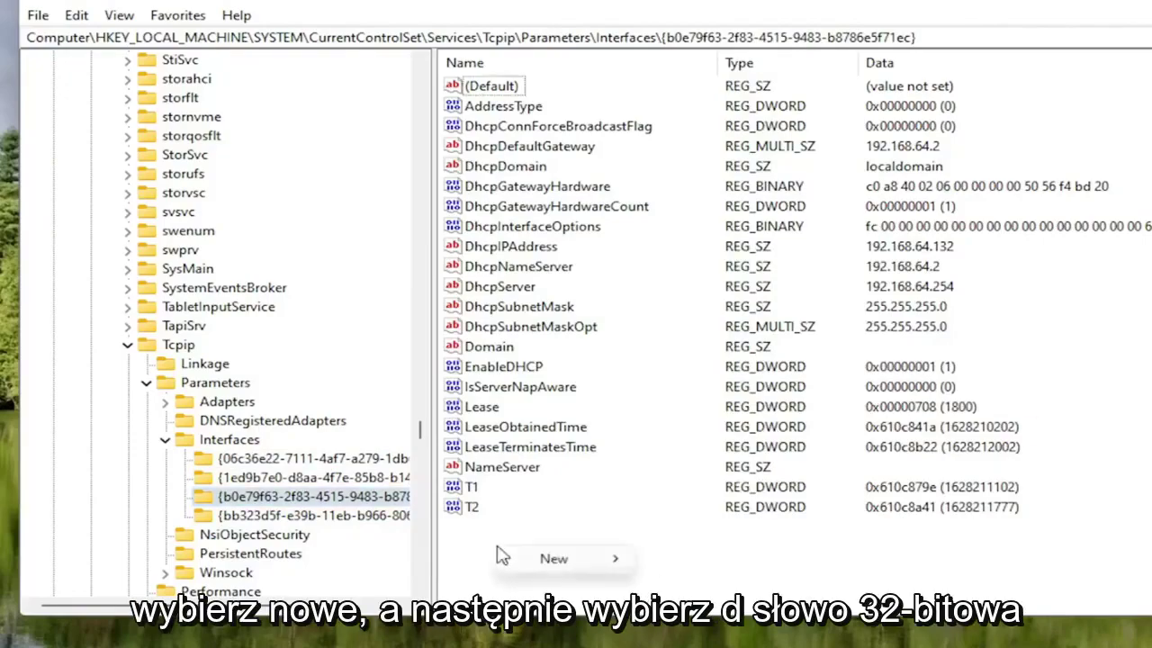
pyautogui.moveTo(564, 560)
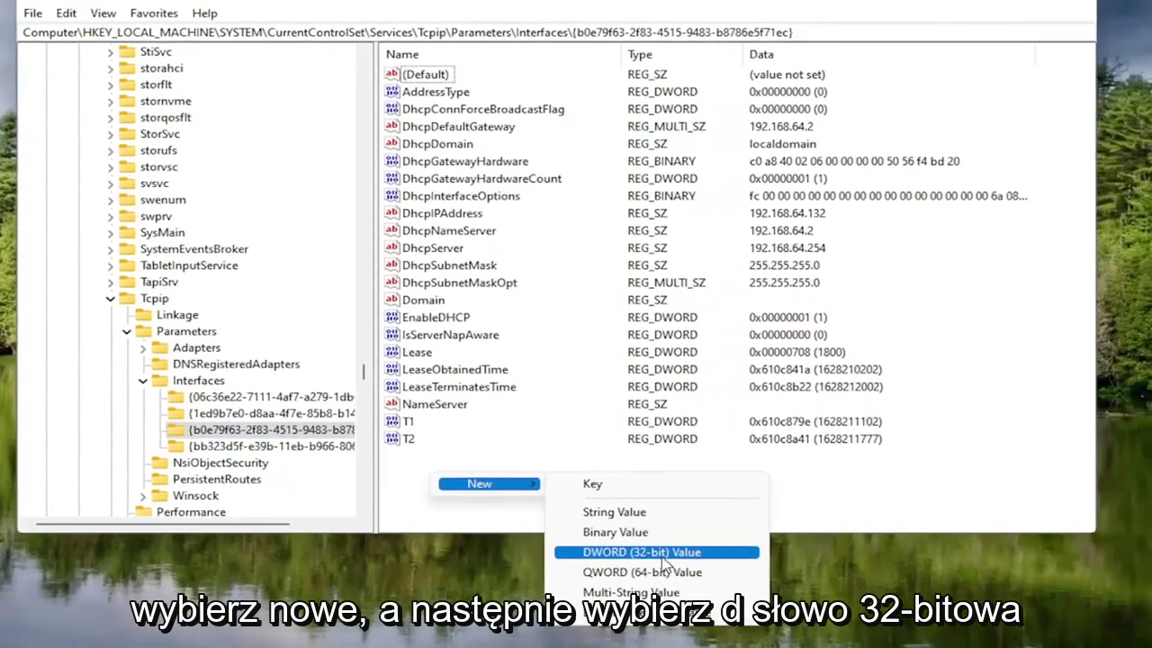
pyautogui.click(662, 553)
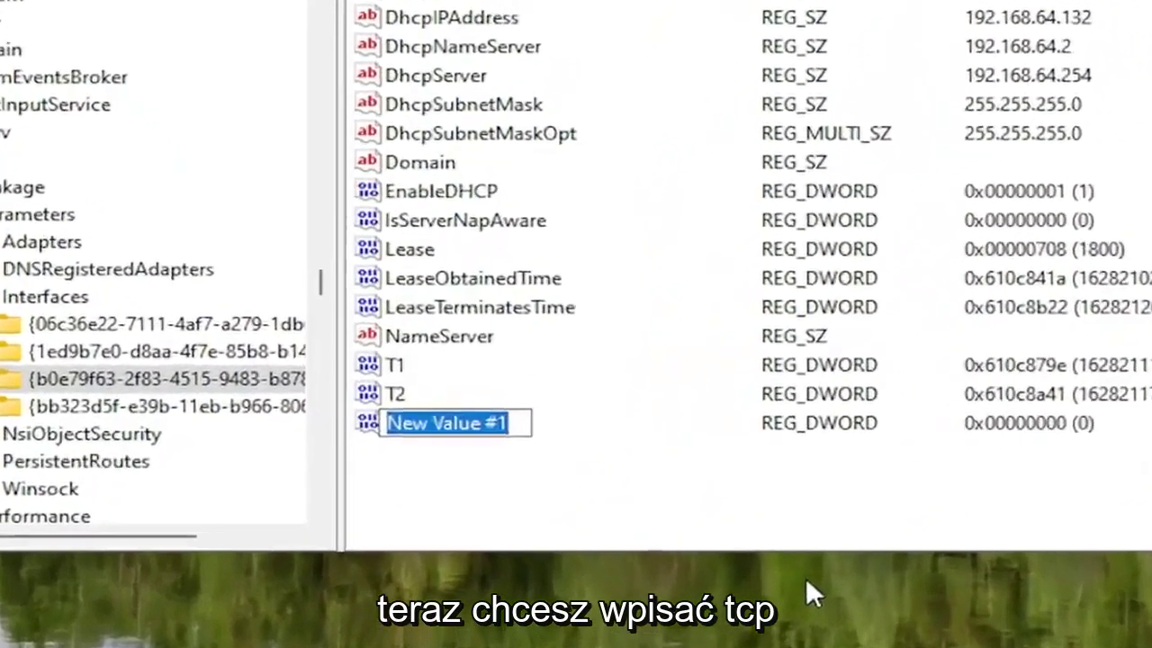
pyautogui.write('TCP')
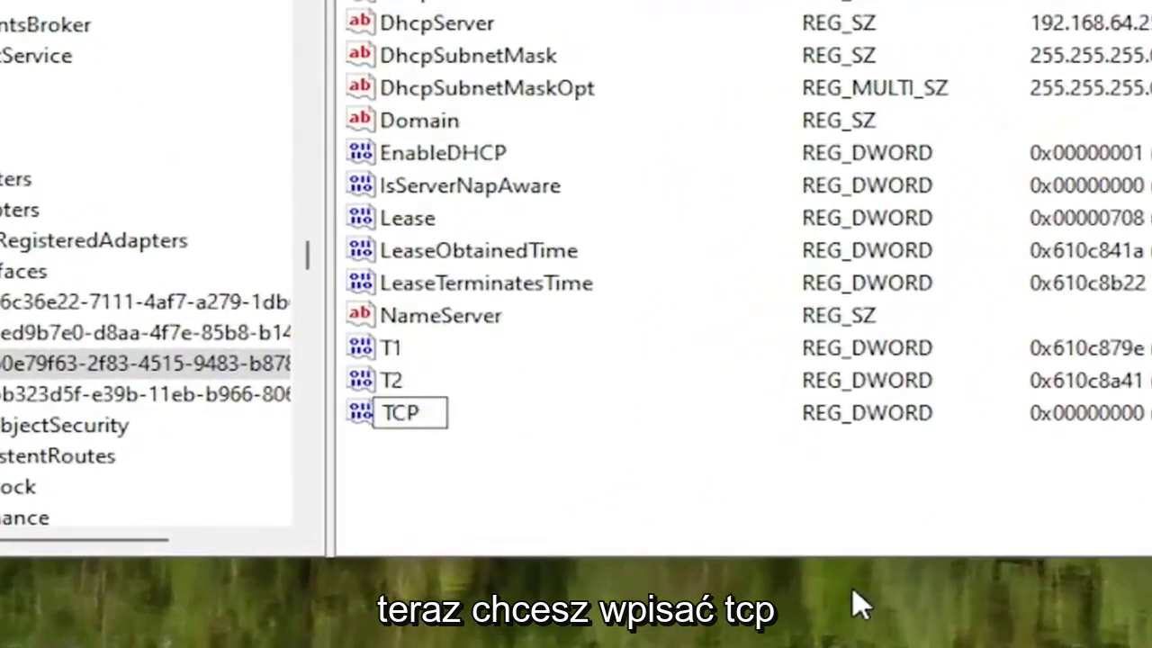
pyautogui.write('ack')
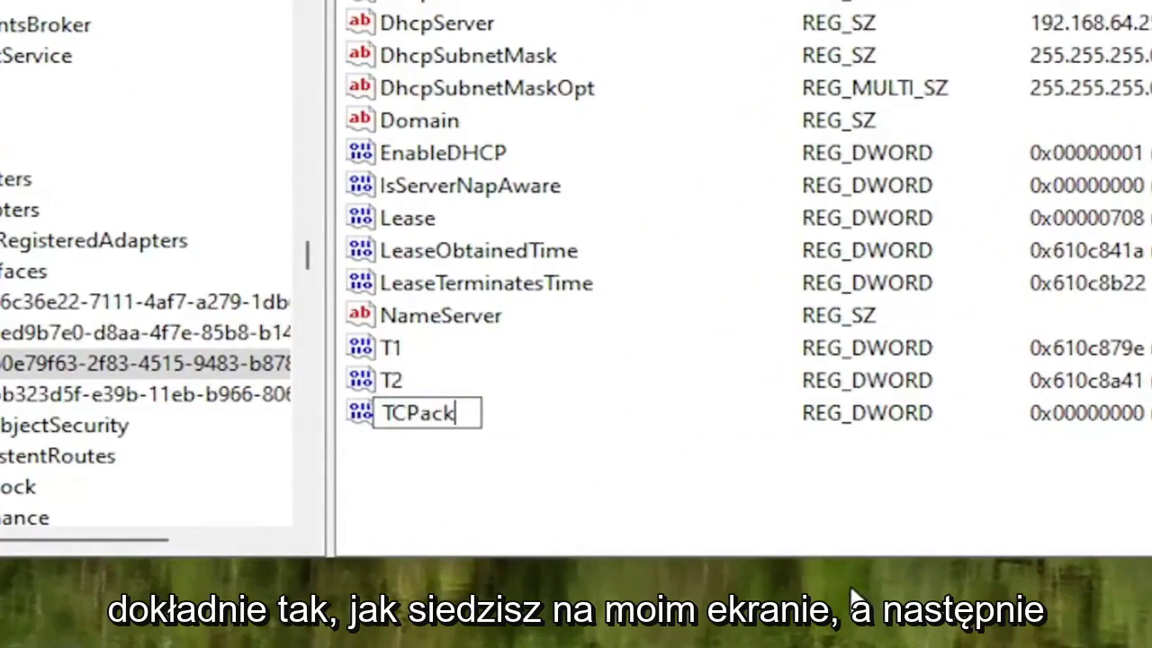
pyautogui.write('Freq')
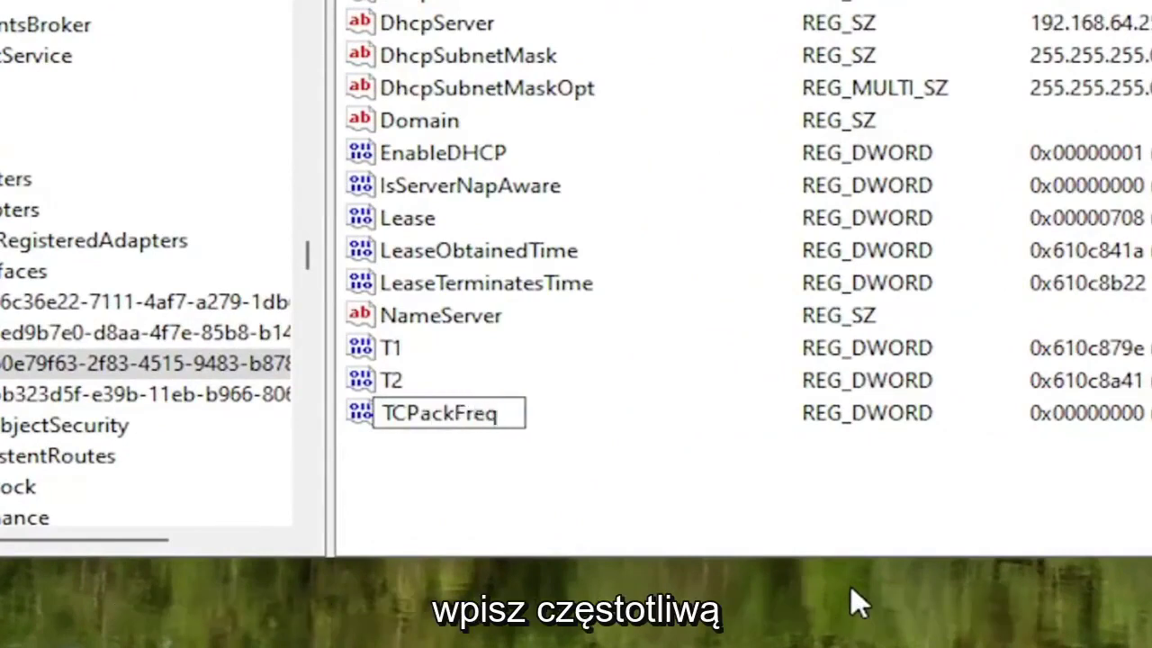
pyautogui.write('uebnc')
pyautogui.press('BackSpace')
pyautogui.press('BackSpace')
pyautogui.press('BackSpace')
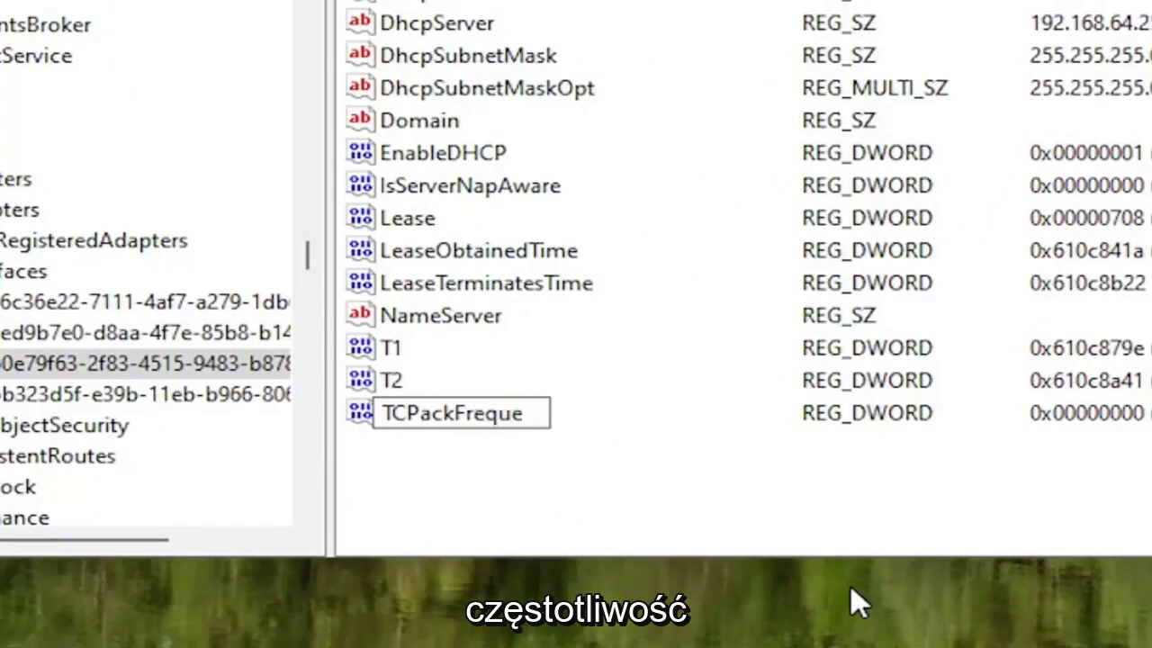
pyautogui.write('ncy')
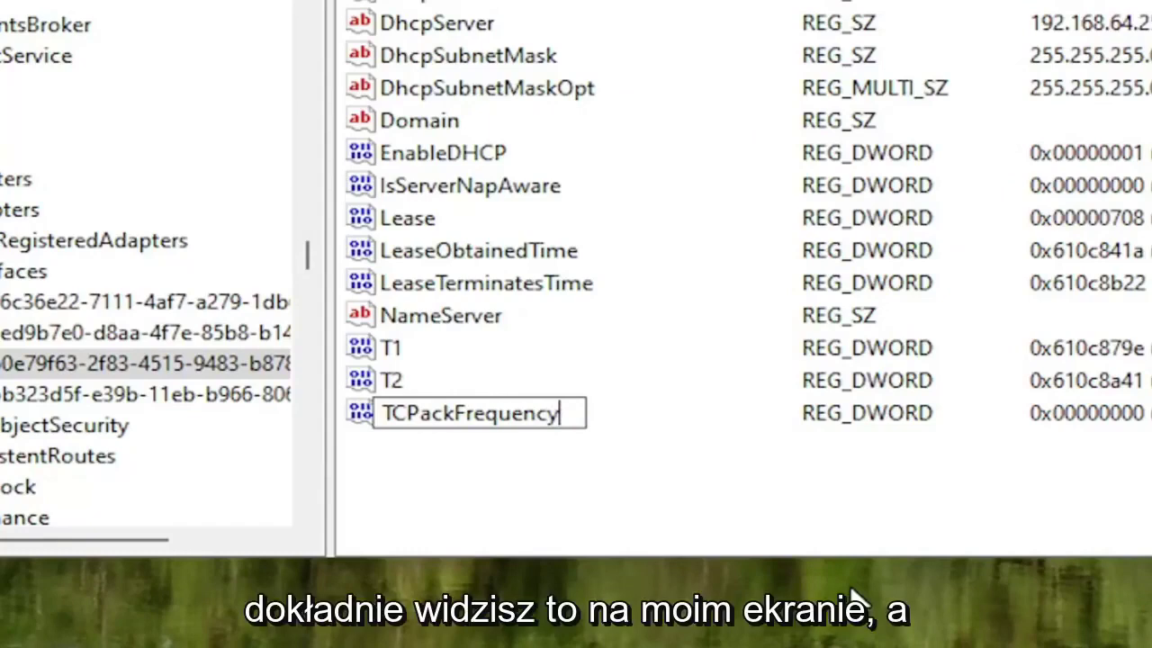
pyautogui.press('Return')
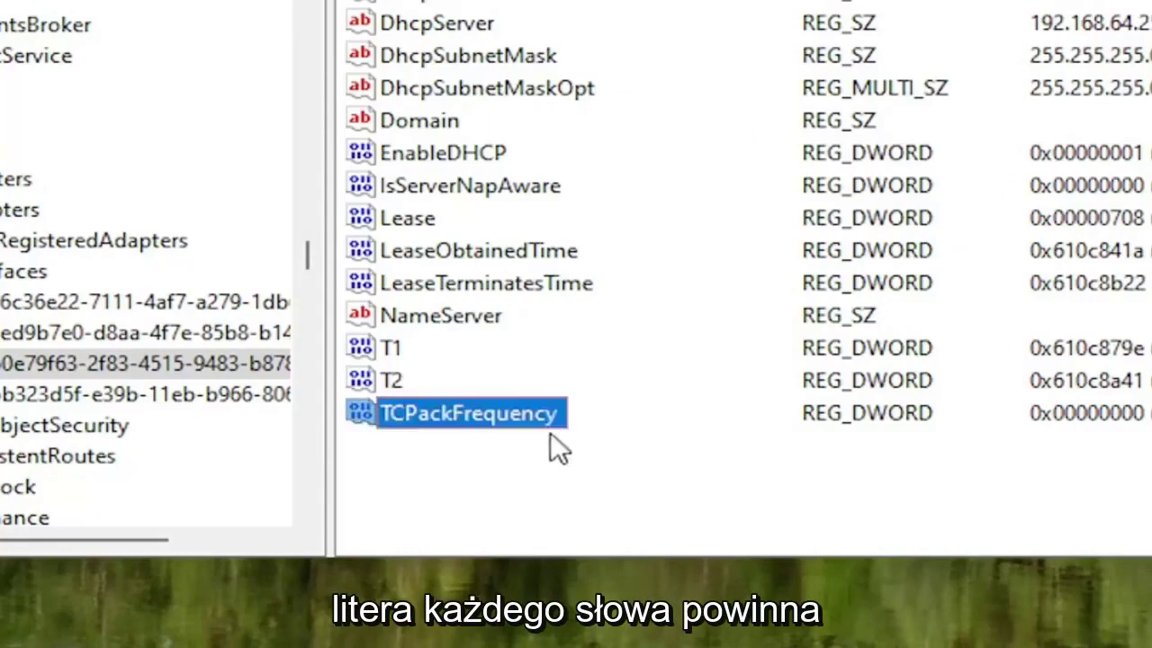
pyautogui.click(487, 471)
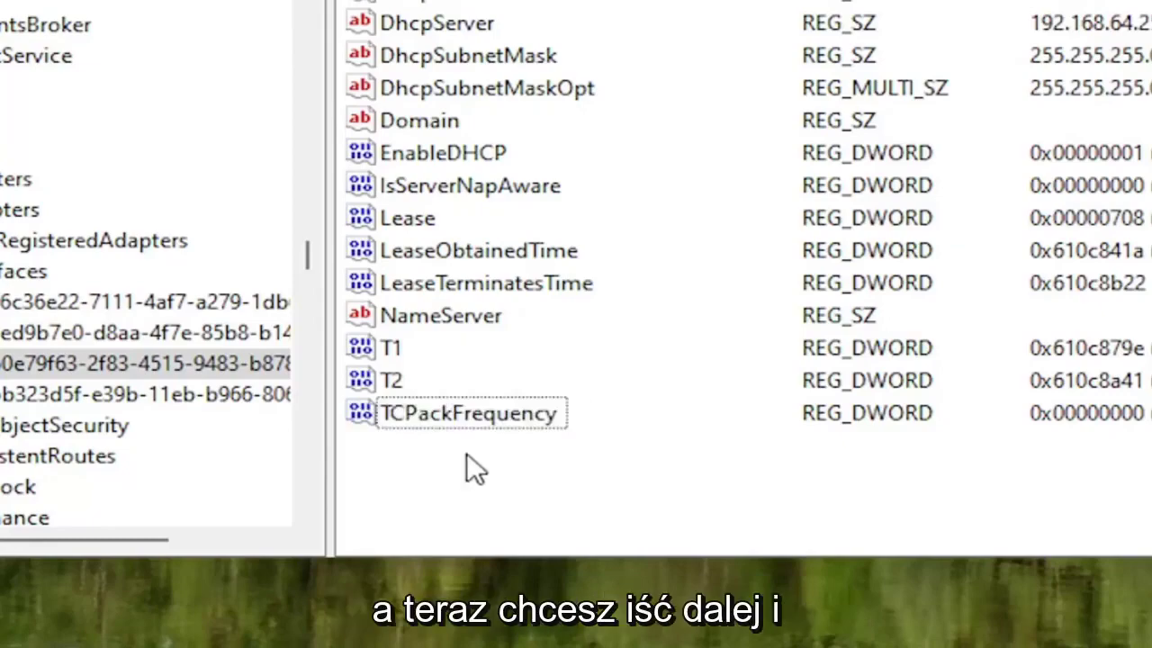
# Create a second DWORD (32-bit) value in the interface key, naming it TCPNoDelay
pyautogui.rightClick(466, 454)
pyautogui.moveTo(509, 472)
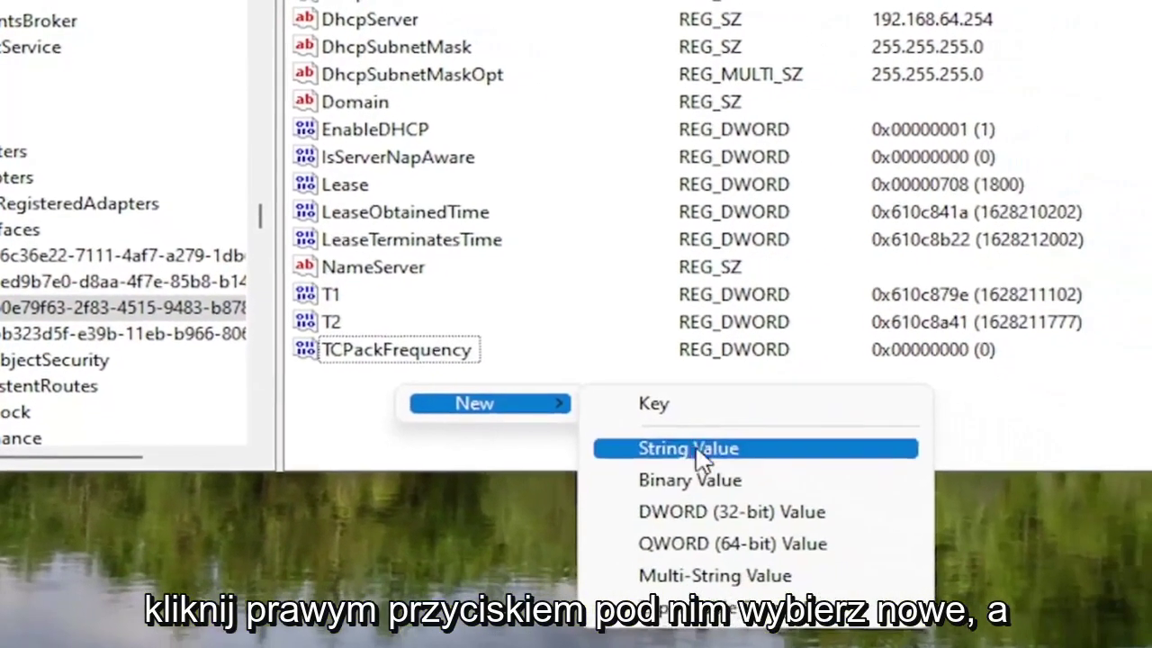
pyautogui.click(694, 508)
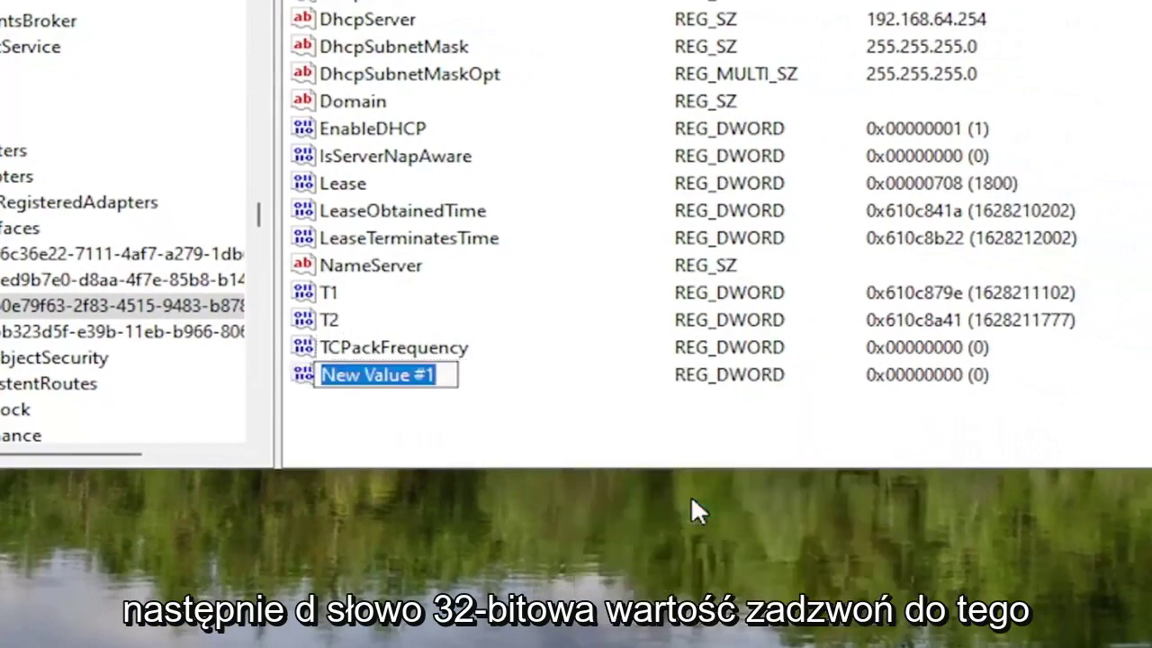
pyautogui.write('TCP')
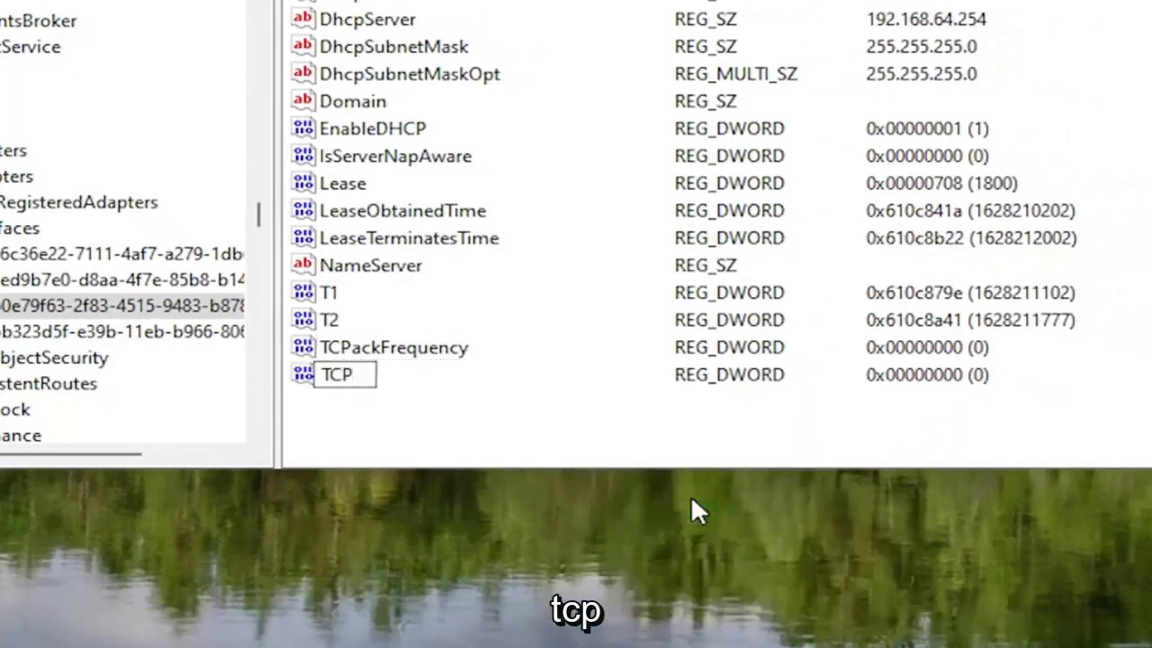
pyautogui.write('NoDelay')
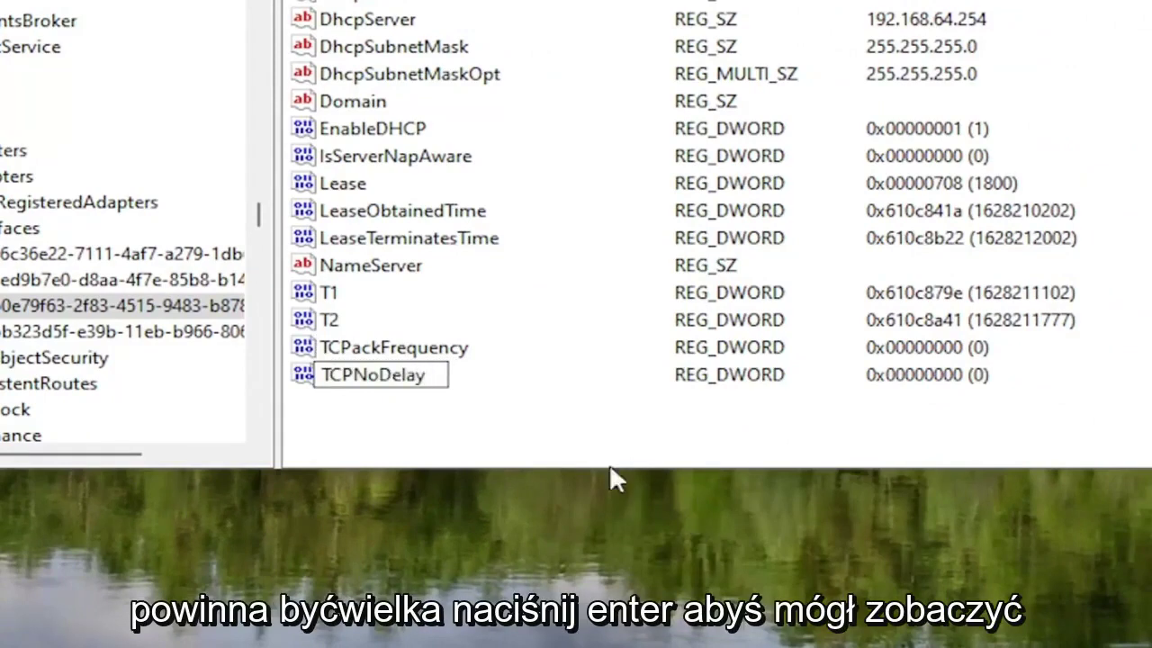
pyautogui.press('Return')
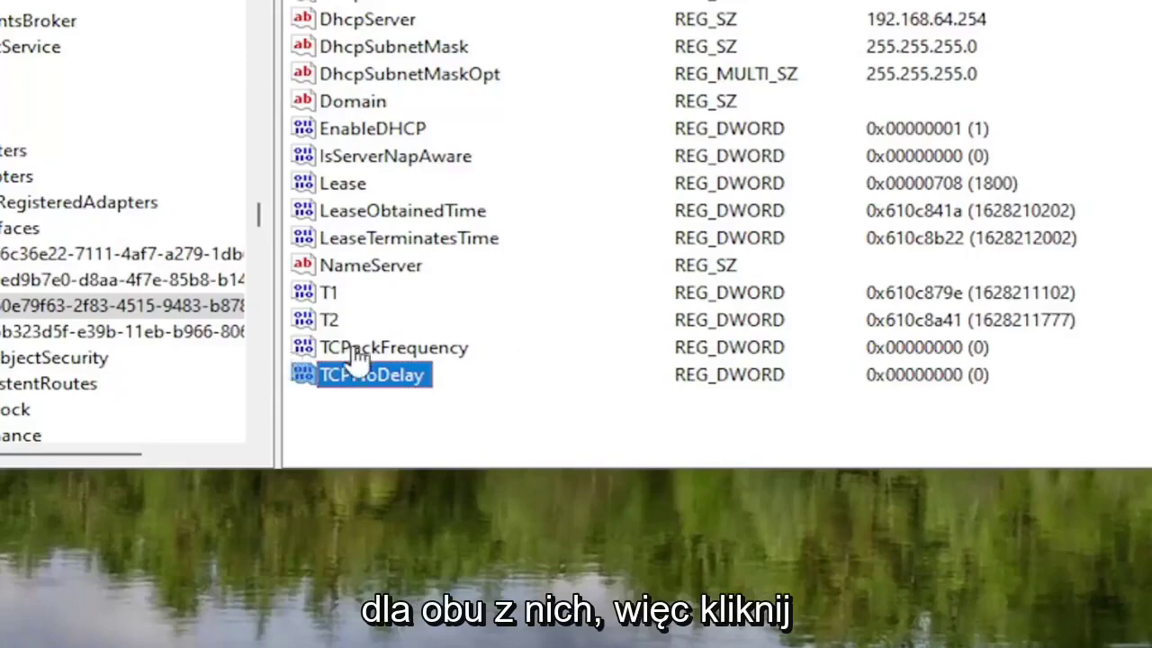
# Set TCPackFrequency's value data to 1
pyautogui.doubleClick(424, 352)
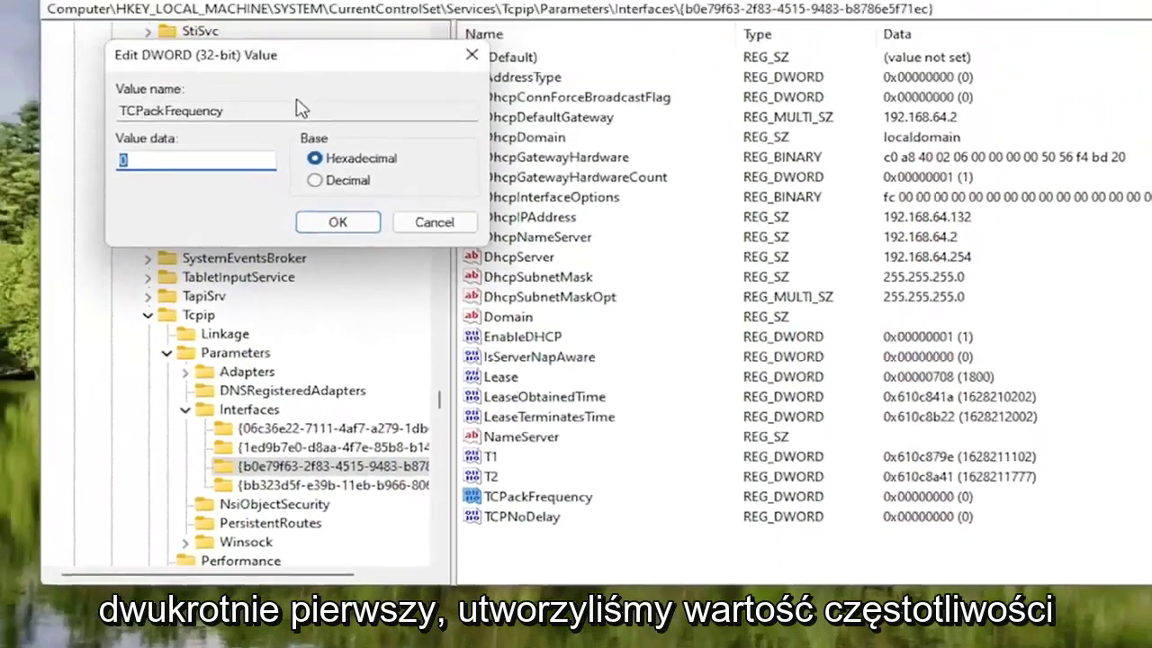
pyautogui.moveTo(306, 45); pyautogui.dragTo(599, 183)
pyautogui.write('1')
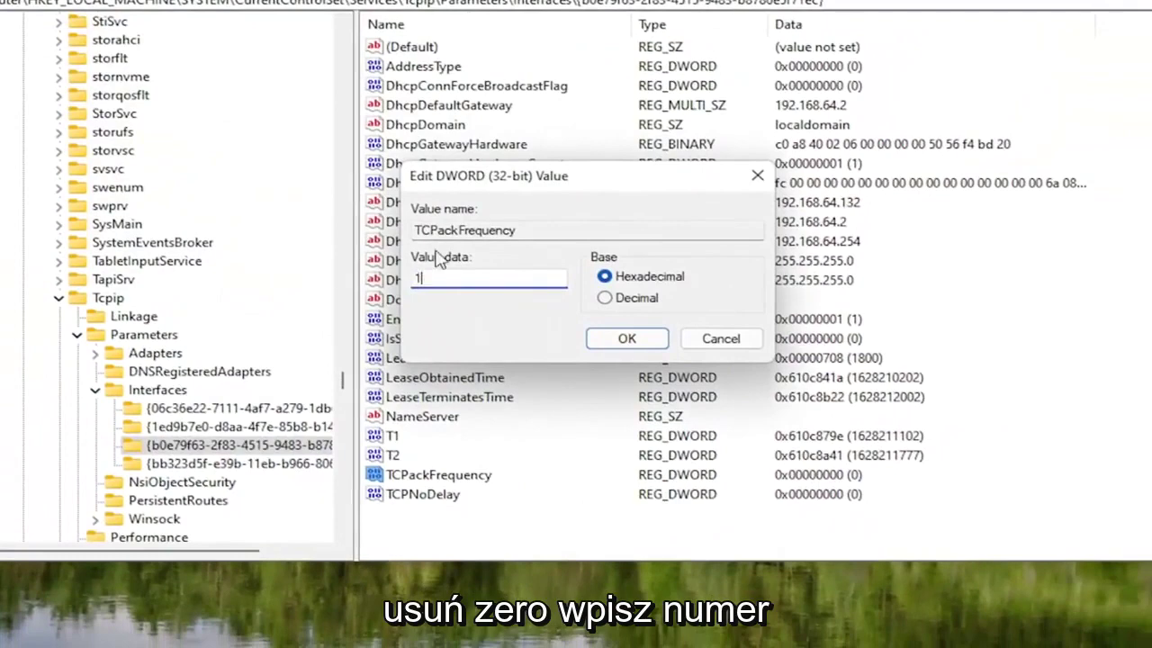
pyautogui.click(596, 346)
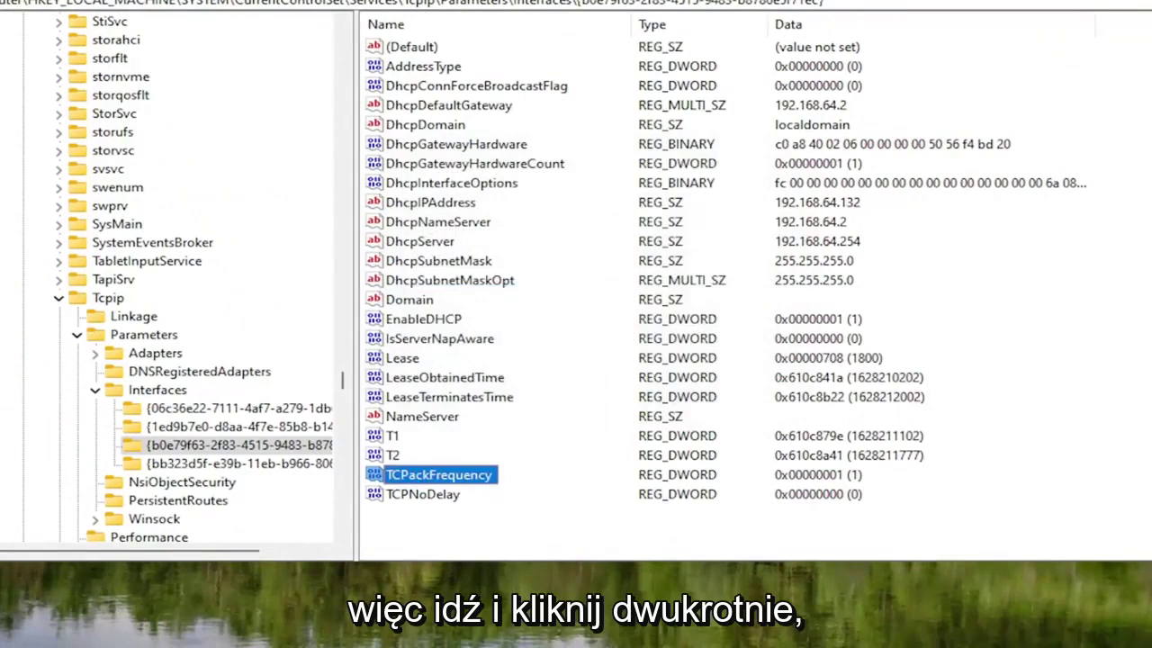
# Set TCPNoDelay's value data to 1
pyautogui.doubleClick(428, 503)
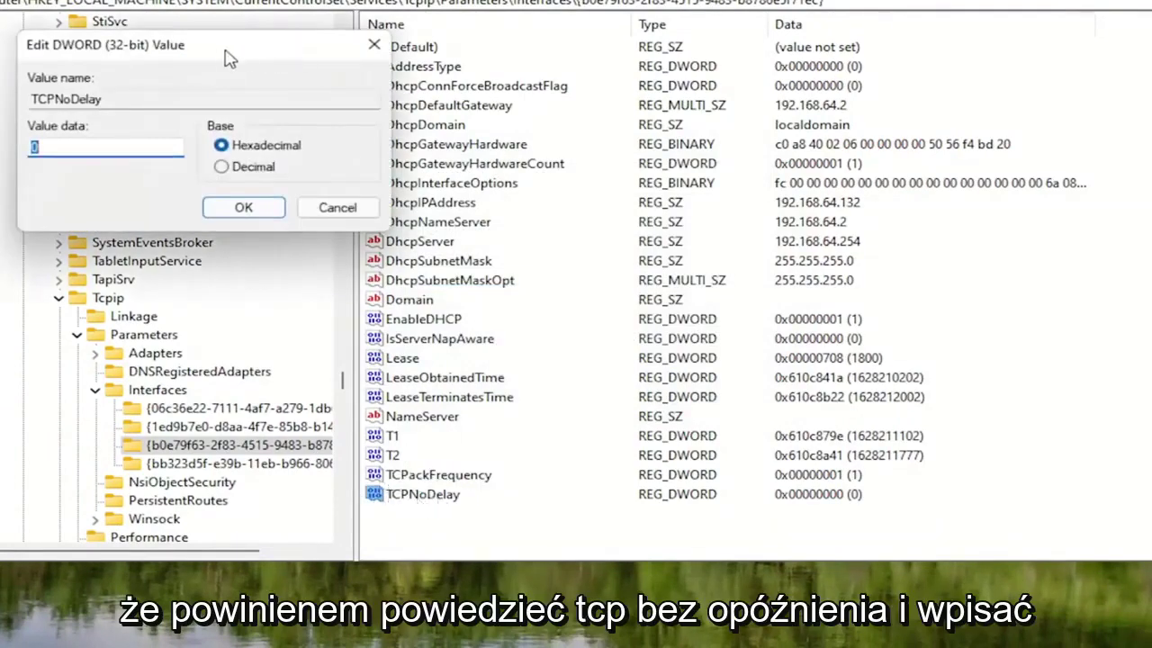
pyautogui.moveTo(229, 59); pyautogui.dragTo(535, 188)
pyautogui.write('1')
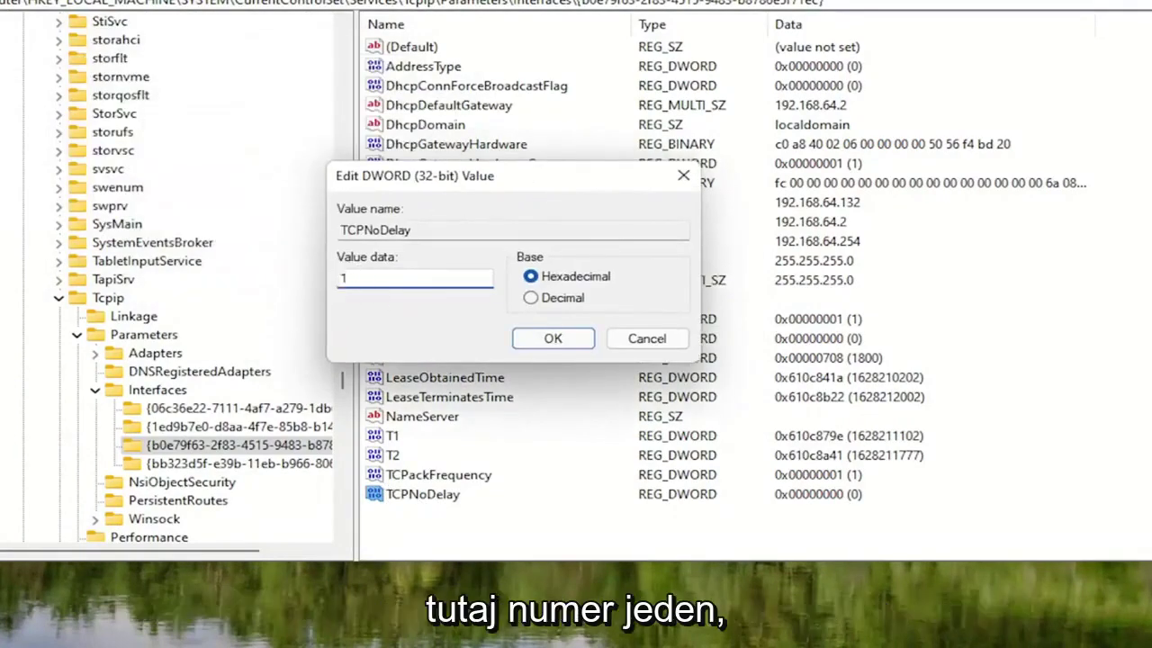
pyautogui.click(574, 342)
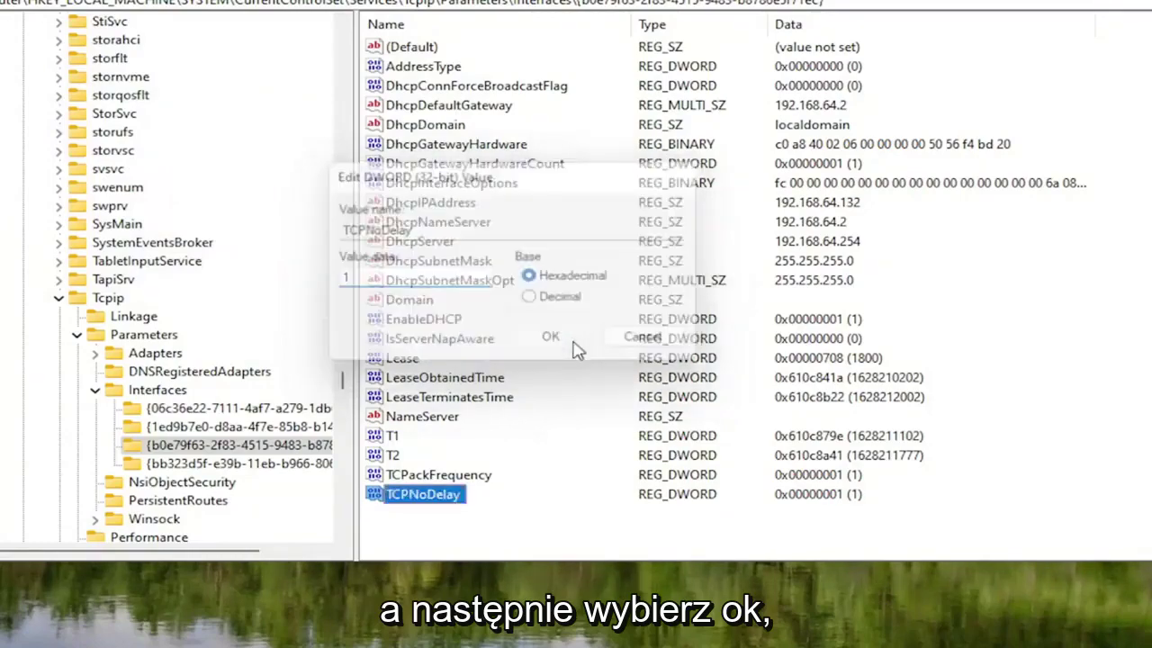
# Collapse Interfaces, Parameters, Tcpip, Services, CurrentControlSet and SYSTEM, leaving HKEY_LOCAL_MACHINE selected
pyautogui.click(94, 390)
pyautogui.click(76, 334)
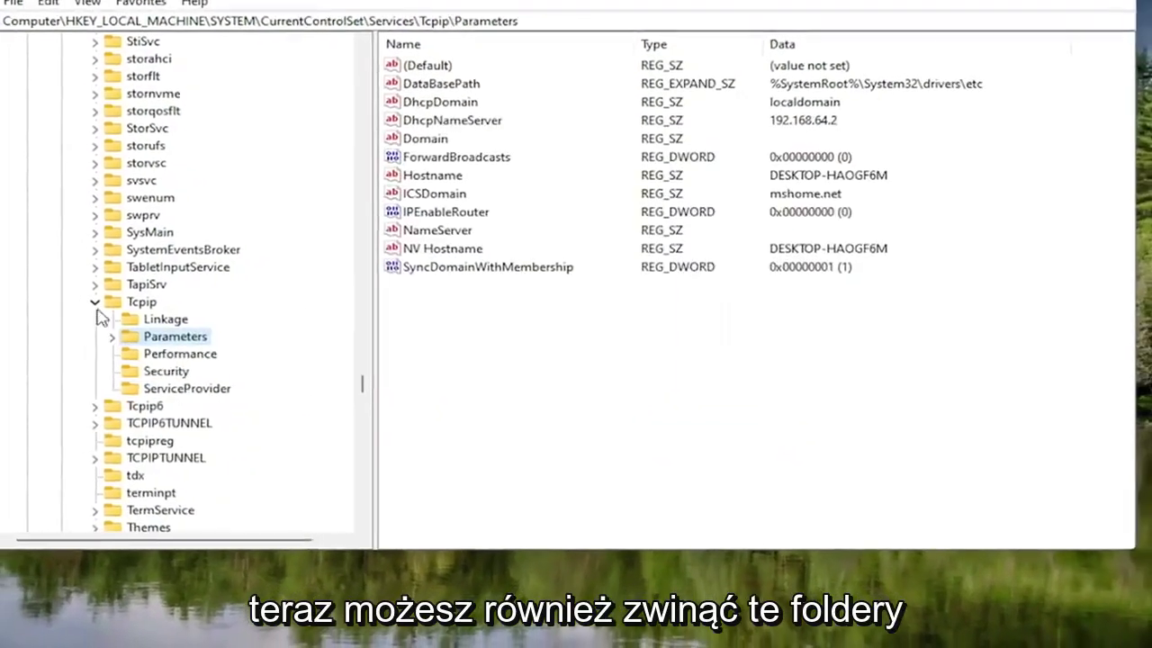
pyautogui.click(58, 298)
pyautogui.scroll(8, 117, 315)
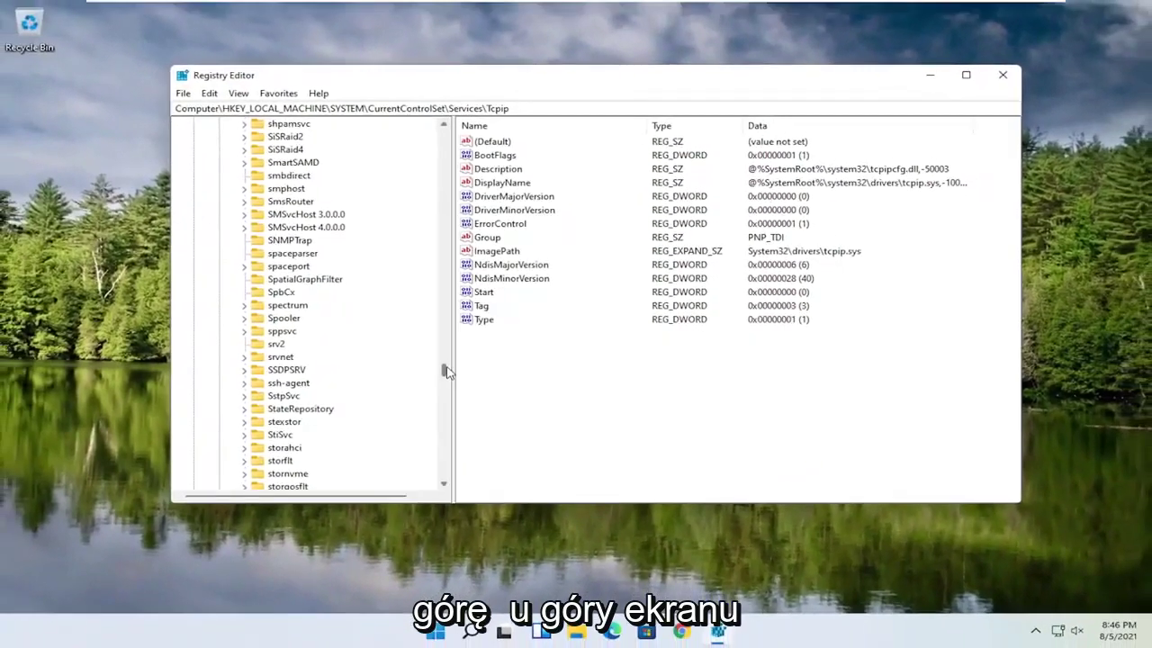
pyautogui.moveTo(419, 370); pyautogui.dragTo(205, 63)
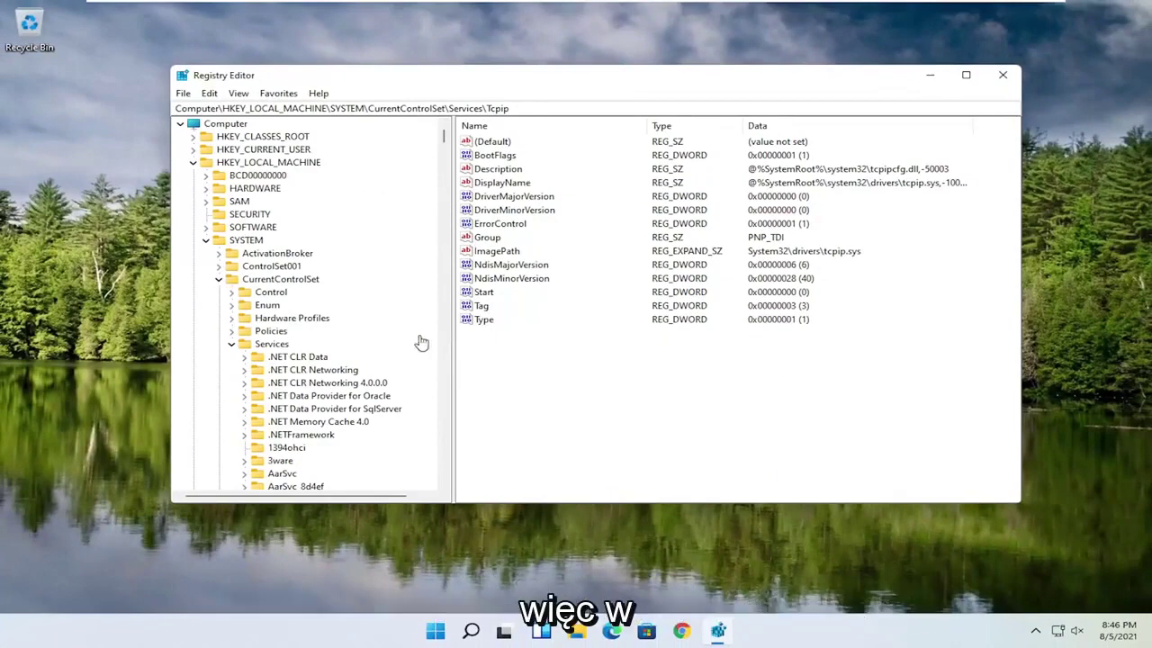
pyautogui.click(231, 344)
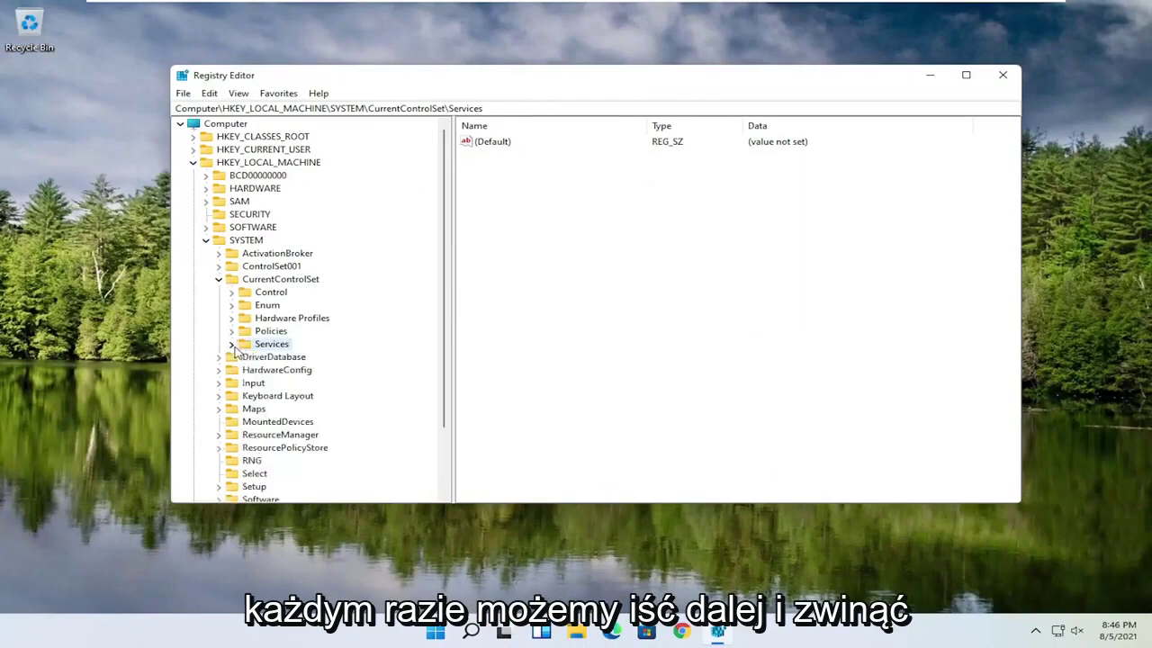
pyautogui.click(217, 279)
pyautogui.click(205, 241)
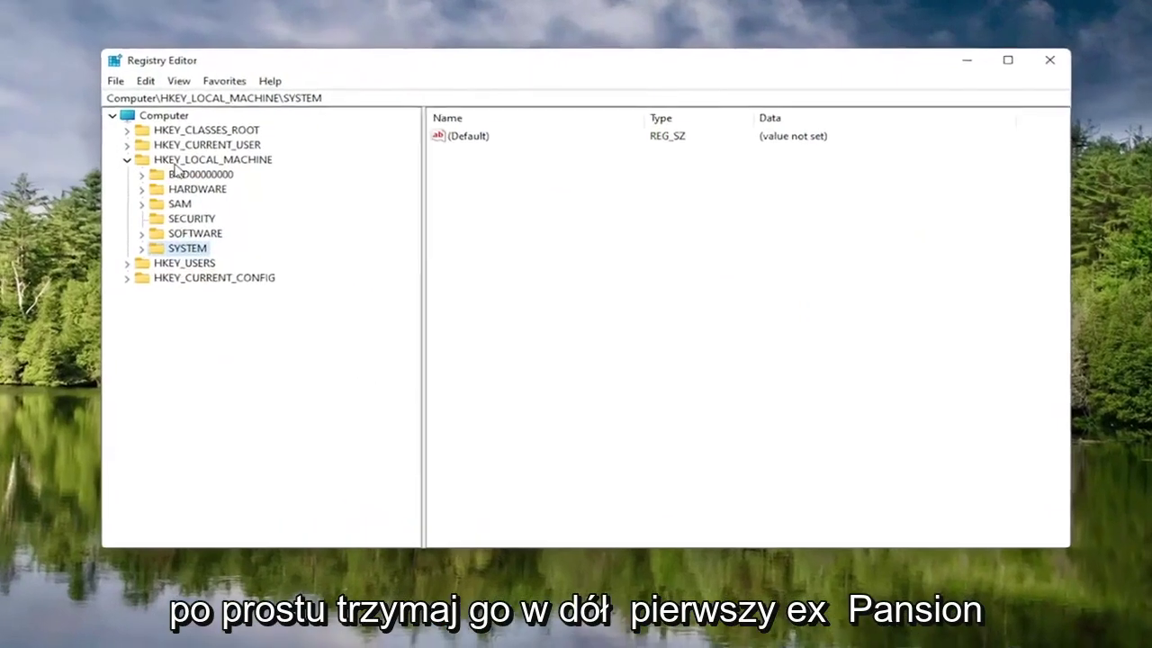
pyautogui.click(178, 162)
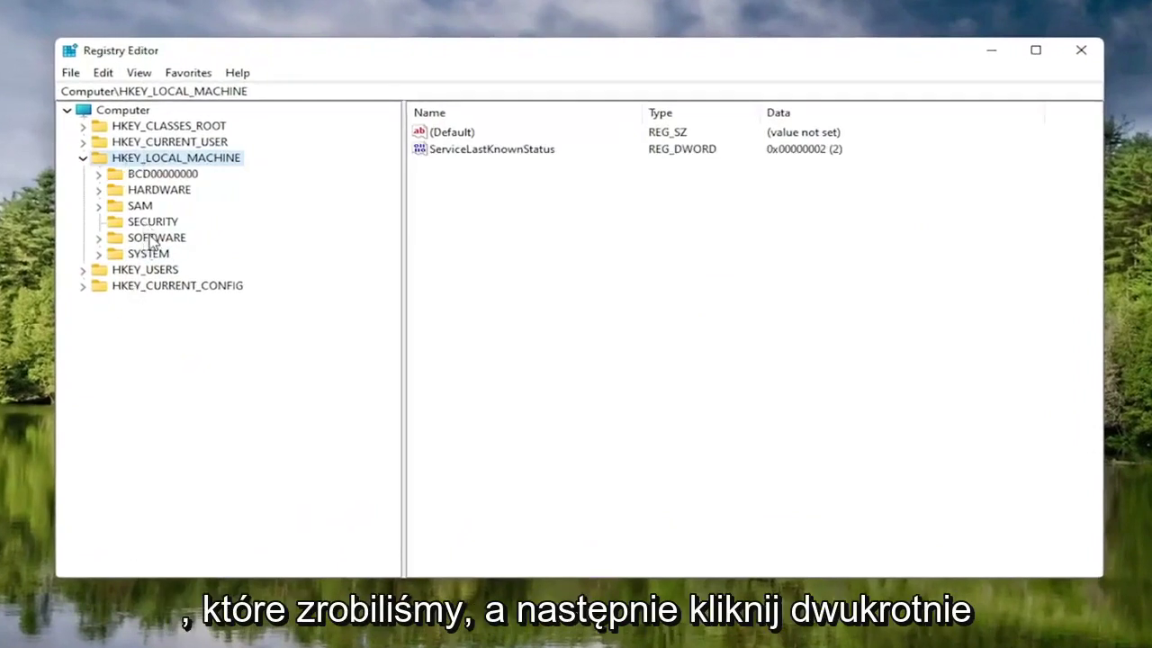
pyautogui.doubleClick(151, 239)
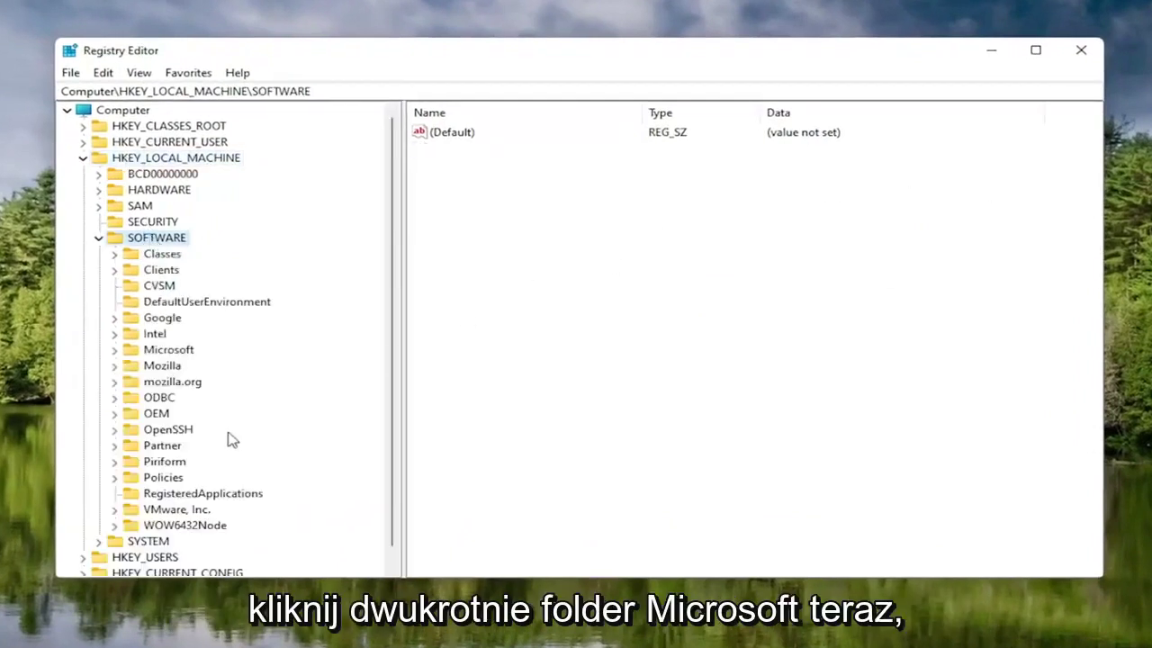
# Expand Microsoft, add a new subkey under it, and delete the extra New Key #1
pyautogui.doubleClick(158, 353)
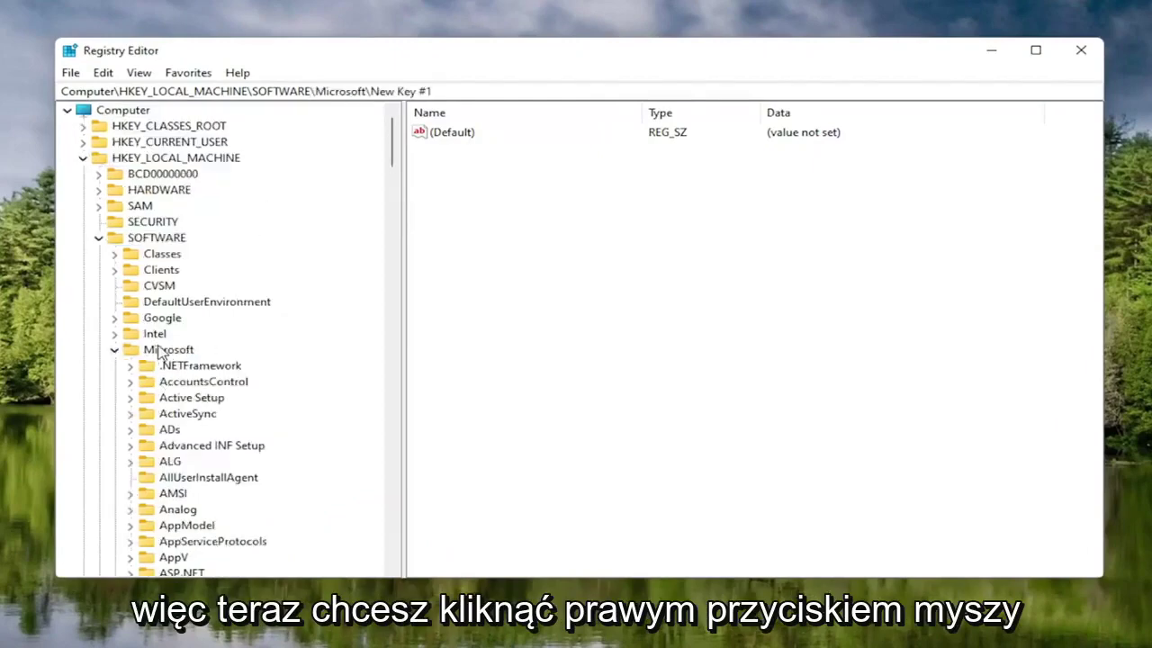
pyautogui.rightClick(155, 350)
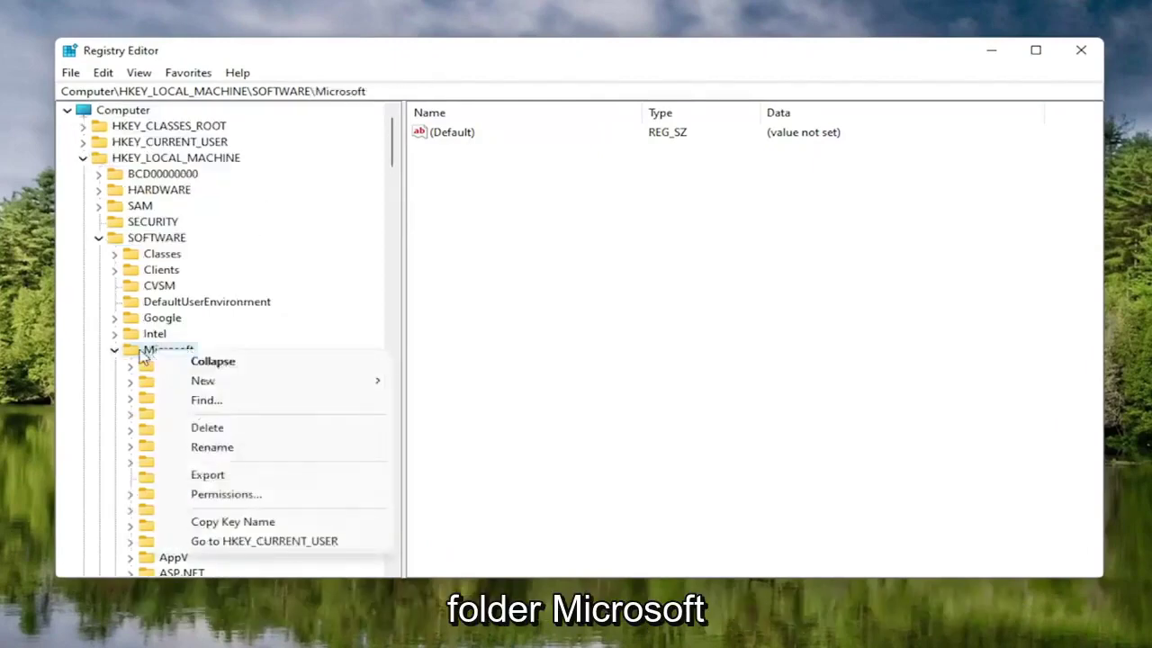
pyautogui.click(144, 350)
pyautogui.rightClick(152, 349)
pyautogui.moveTo(213, 379)
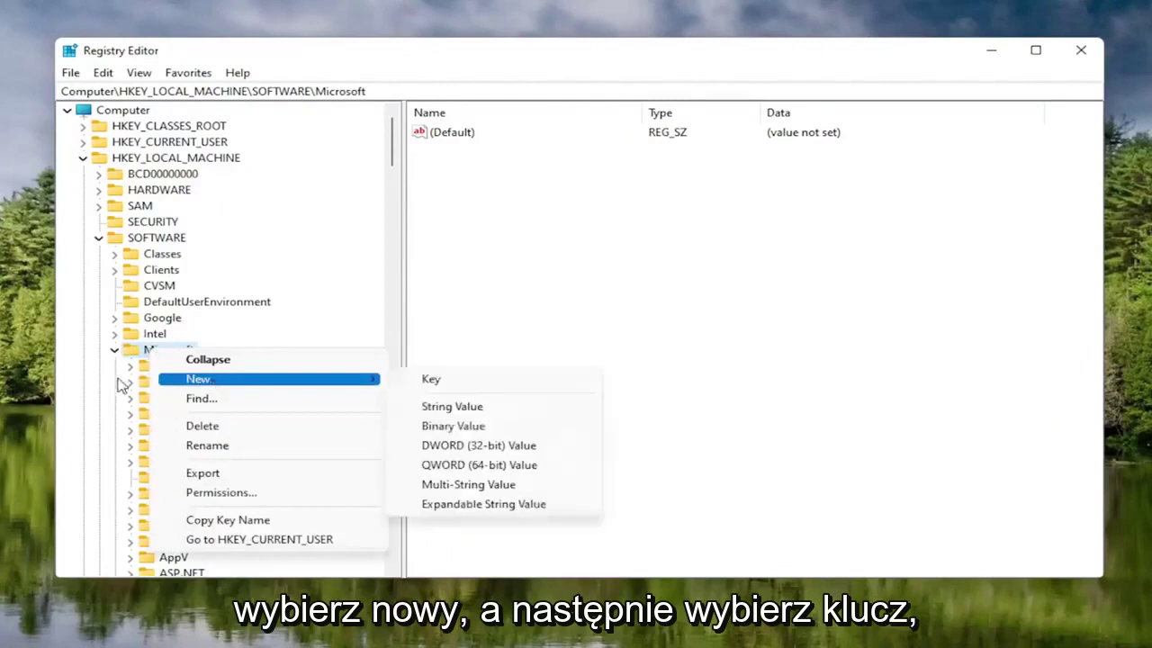
pyautogui.click(432, 380)
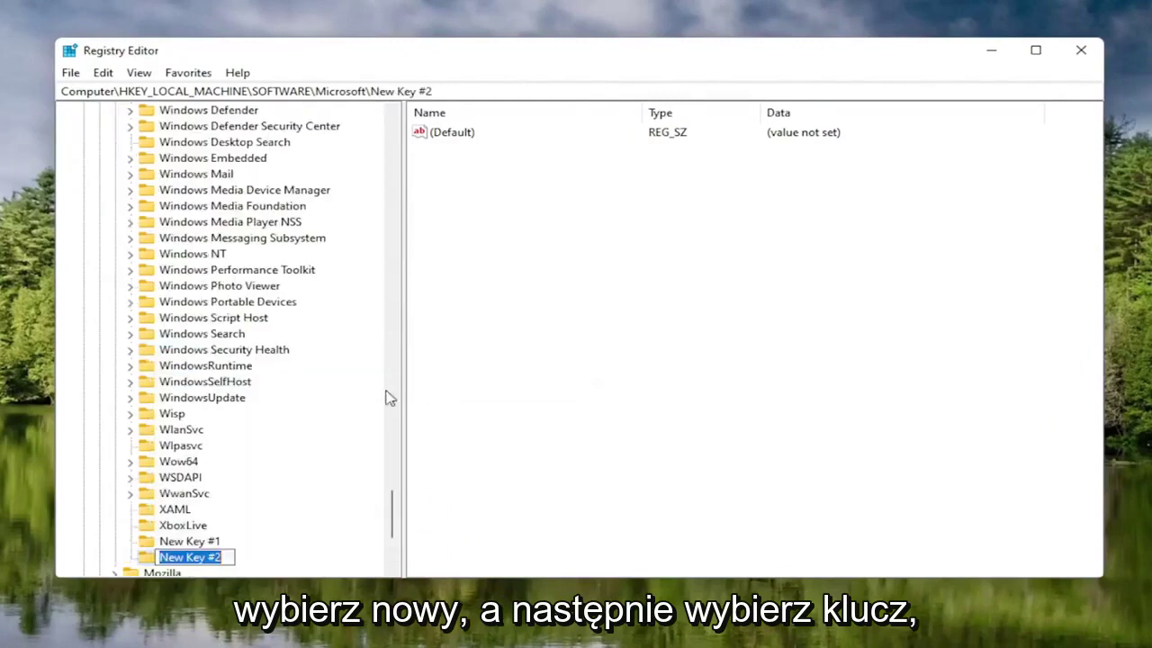
pyautogui.press('Return')
pyautogui.click(190, 494)
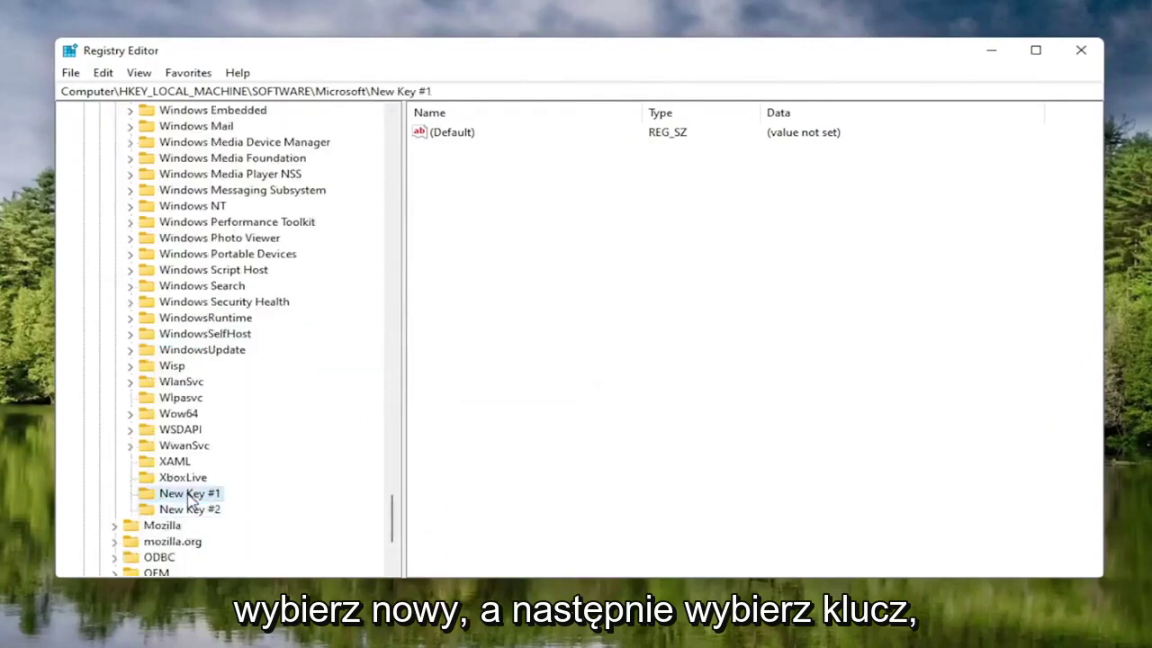
pyautogui.press('Delete')
pyautogui.press('Return')
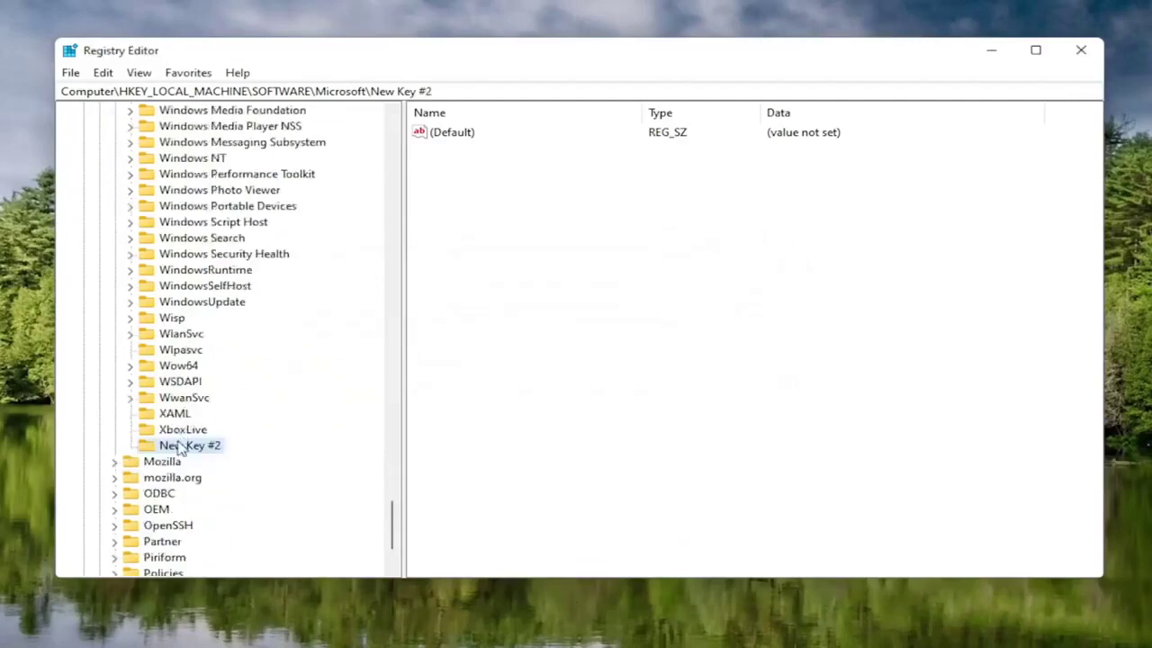
# Rename New Key #2 to New Key #1
pyautogui.rightClick(180, 447)
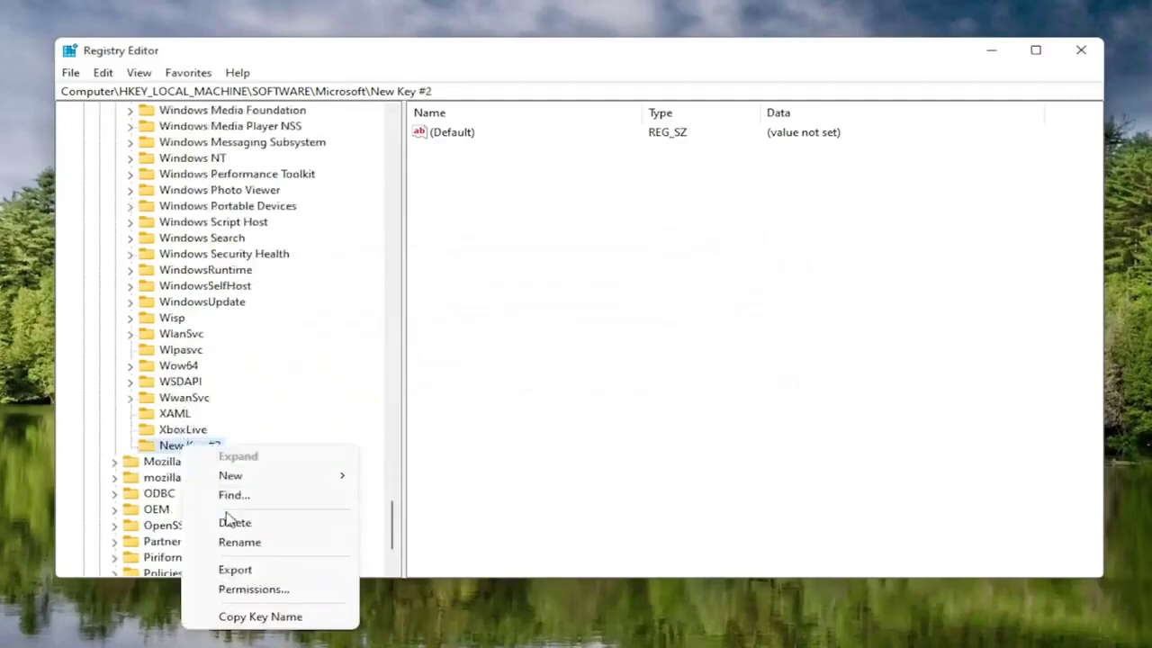
pyautogui.click(236, 542)
pyautogui.press('End')
pyautogui.write('1')
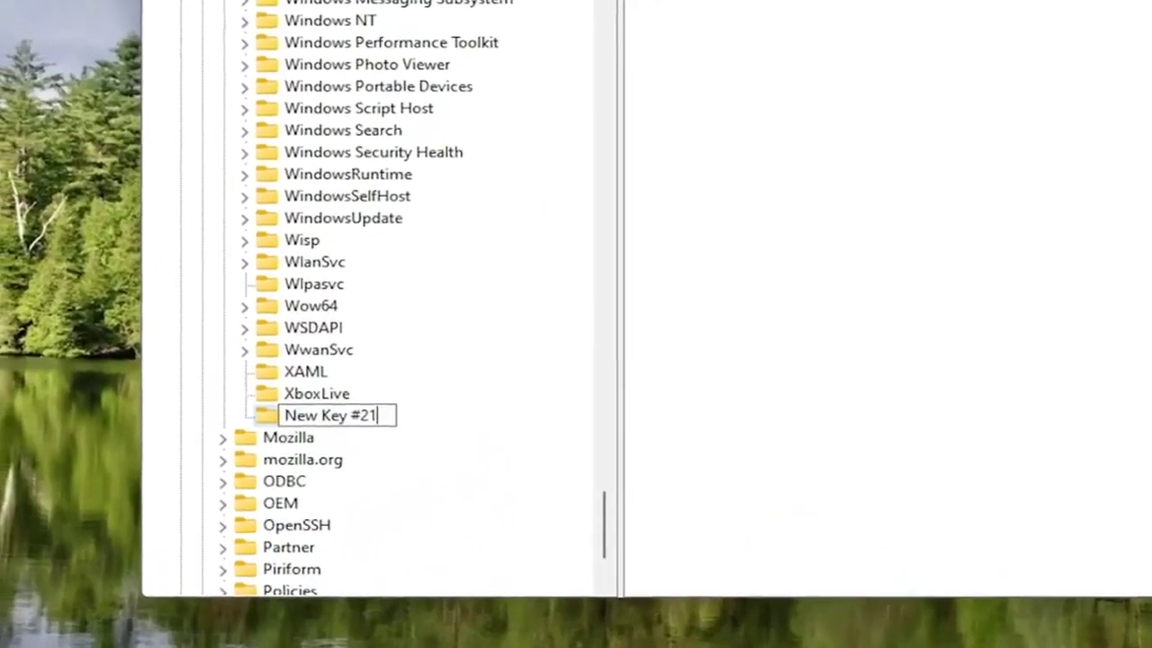
pyautogui.press('Left')
pyautogui.press('BackSpace')
pyautogui.press('Return')
pyautogui.scroll(8, 368, 296)
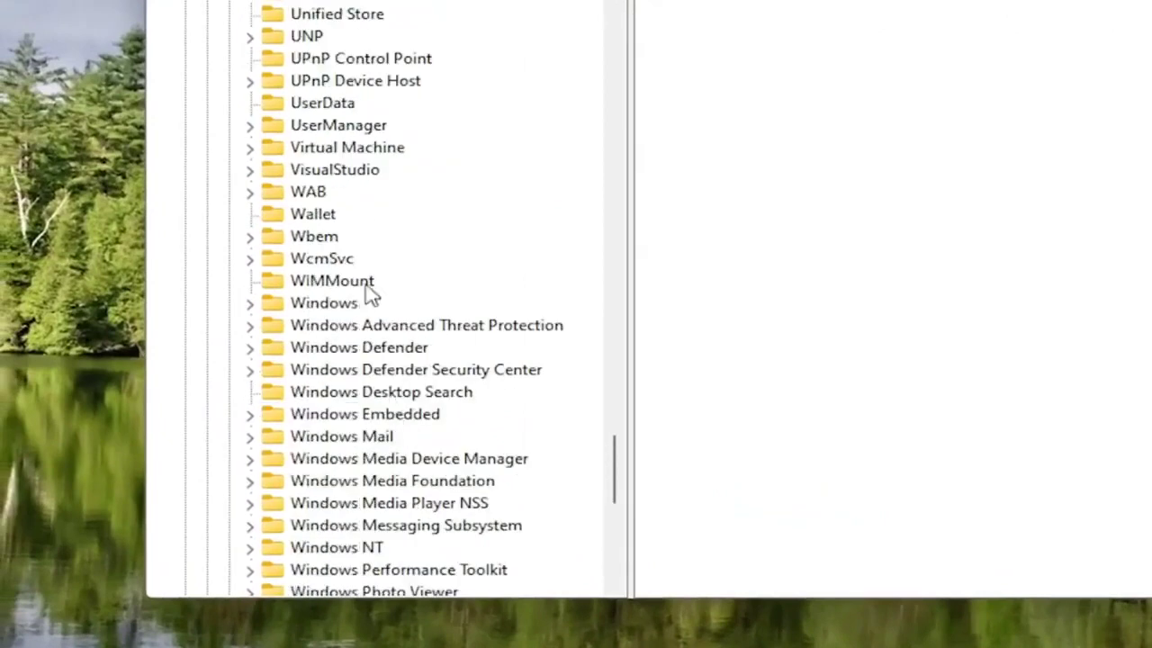
pyautogui.scroll(-9, 354, 375)
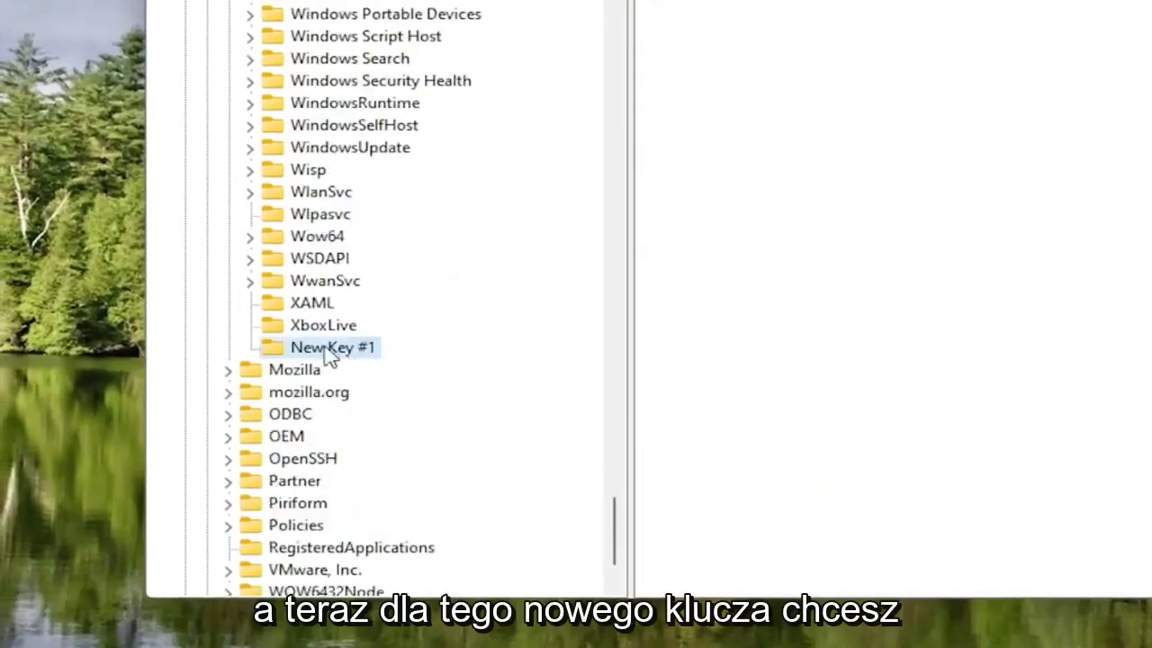
# Try renaming New Key #1 to MSMQ, dismiss the already-exists error, then delete New Key #1
pyautogui.rightClick(333, 354)
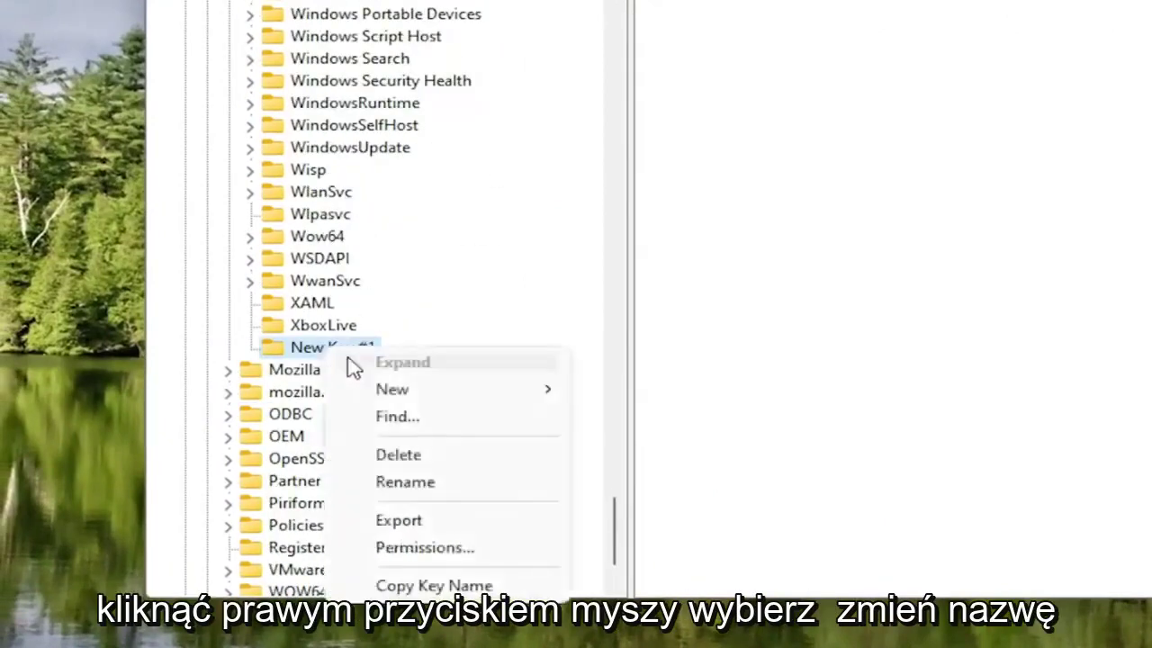
pyautogui.click(407, 484)
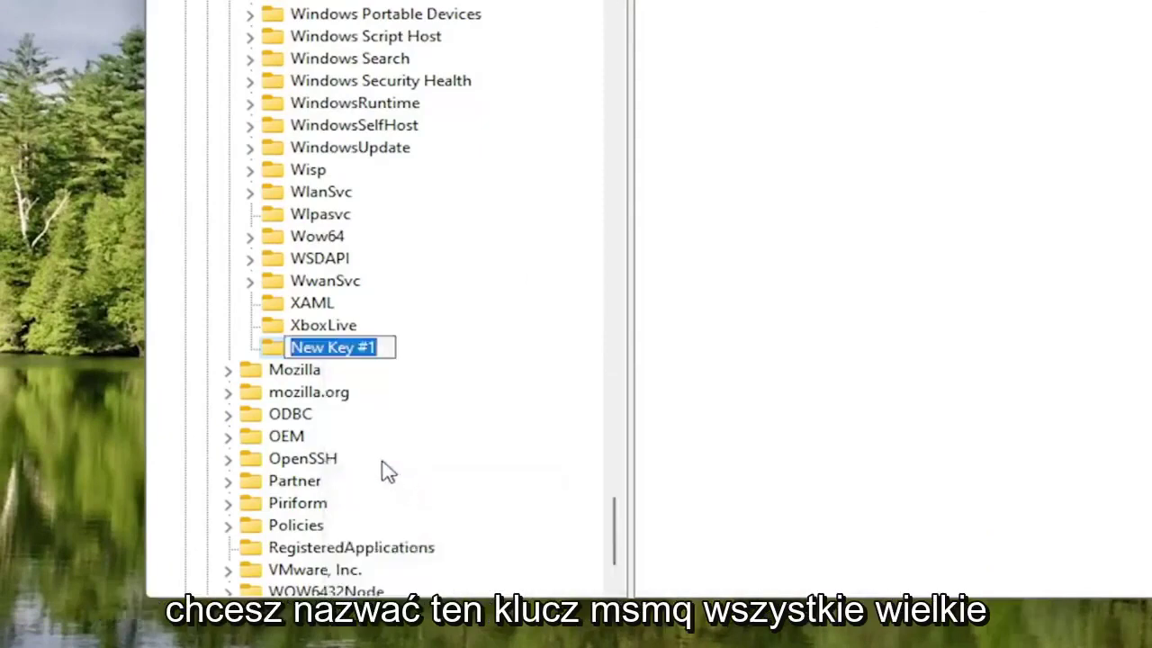
pyautogui.write('MSMQ')
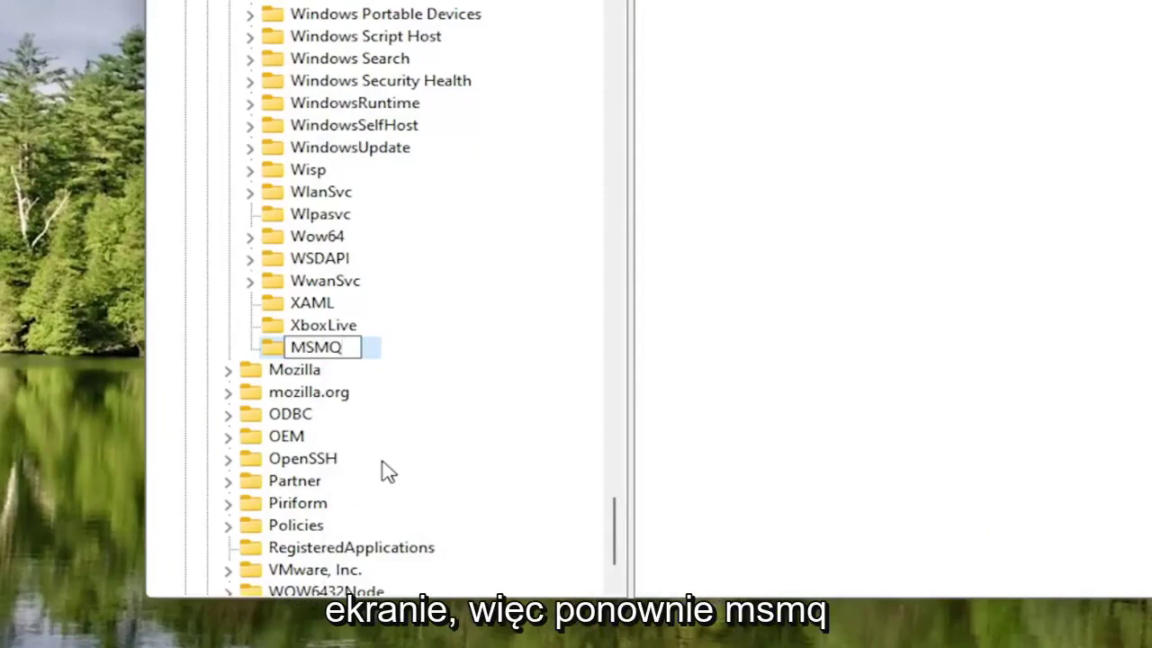
pyautogui.press('Return')
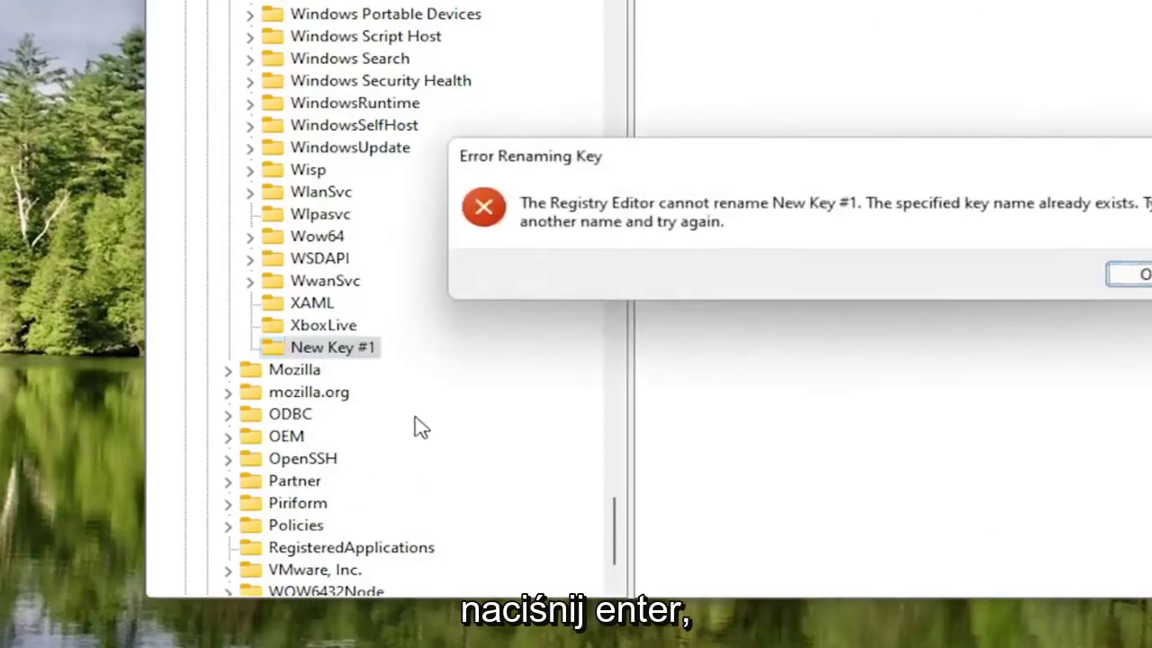
pyautogui.click(1141, 284)
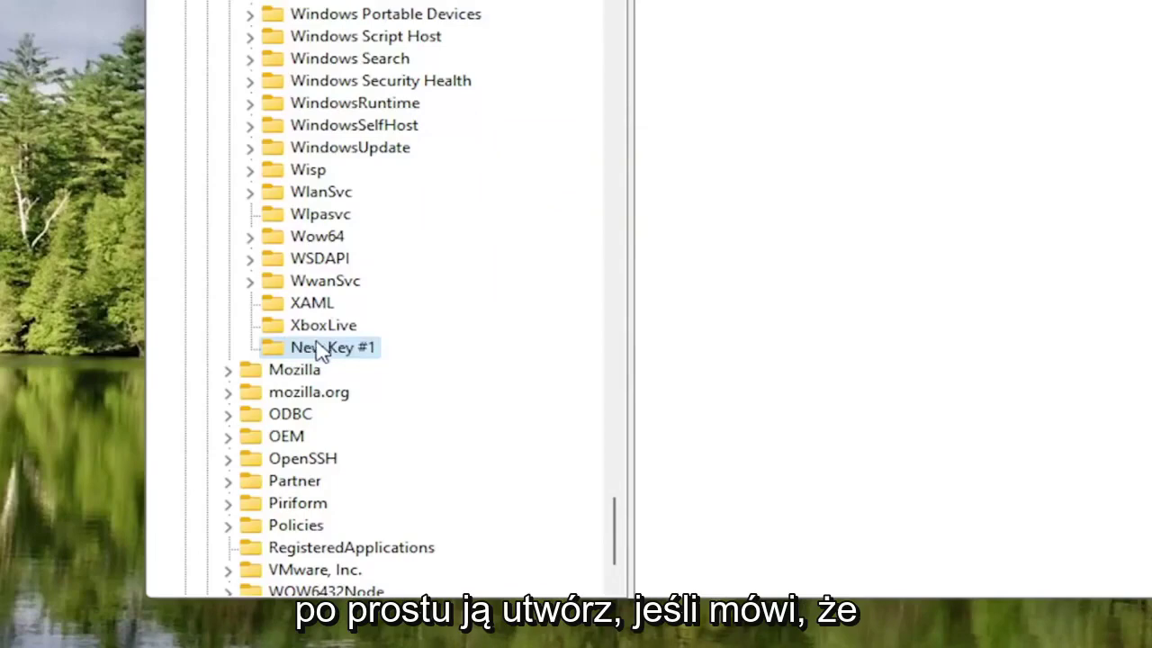
pyautogui.press('Delete')
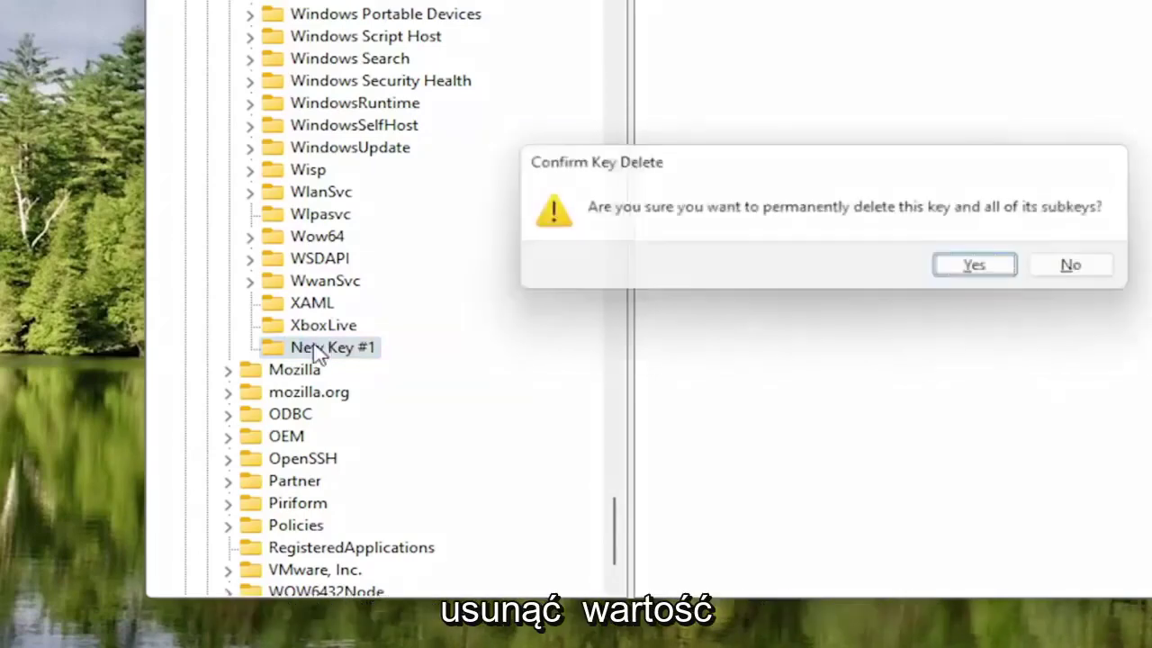
pyautogui.press('Return')
# Scroll up the key tree and select the existing Microsoft\MSMQ key
pyautogui.scroll(4, 324, 315)
pyautogui.scroll(10, 328, 282)
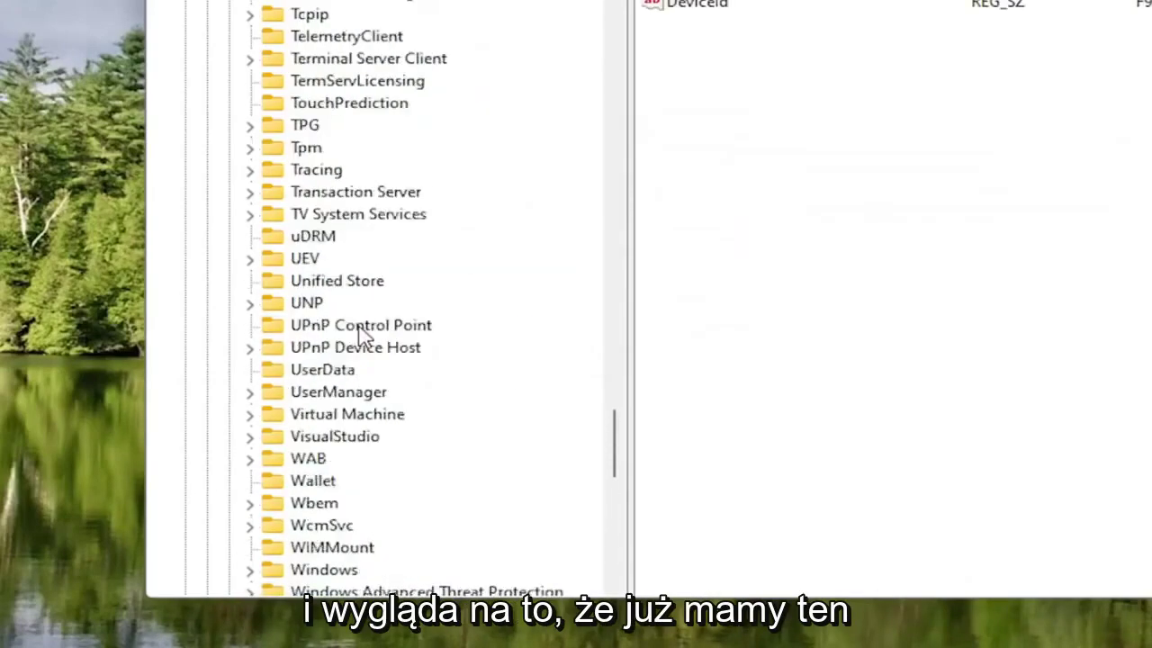
pyautogui.scroll(9, 363, 335)
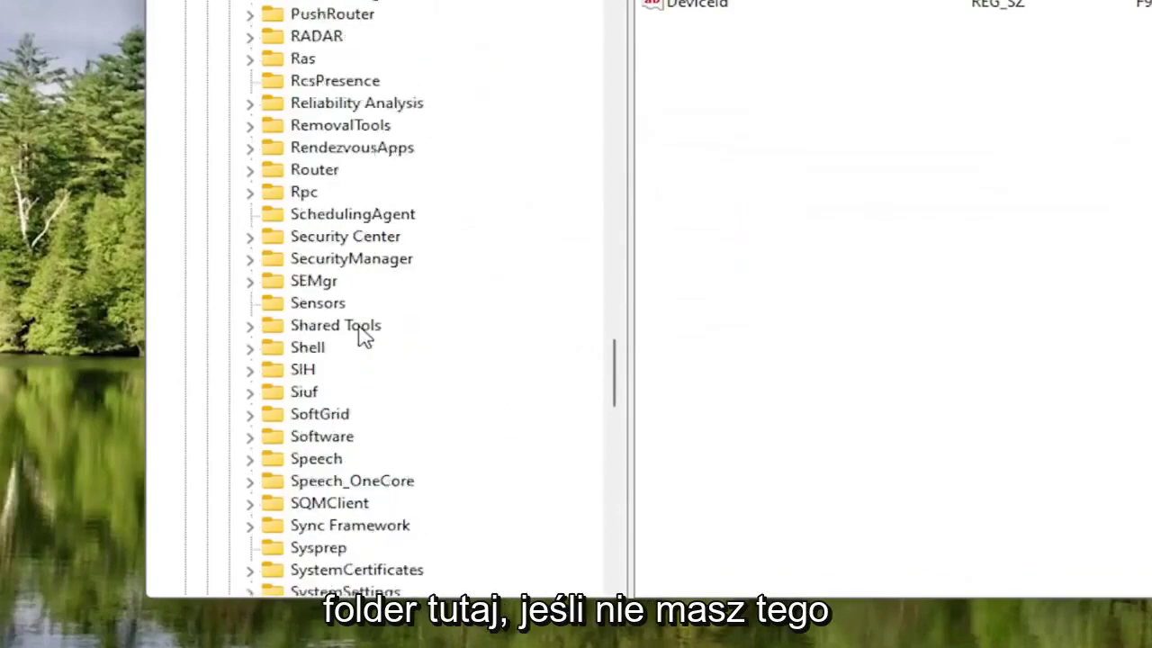
pyautogui.scroll(-7, 363, 336)
pyautogui.scroll(12, 363, 335)
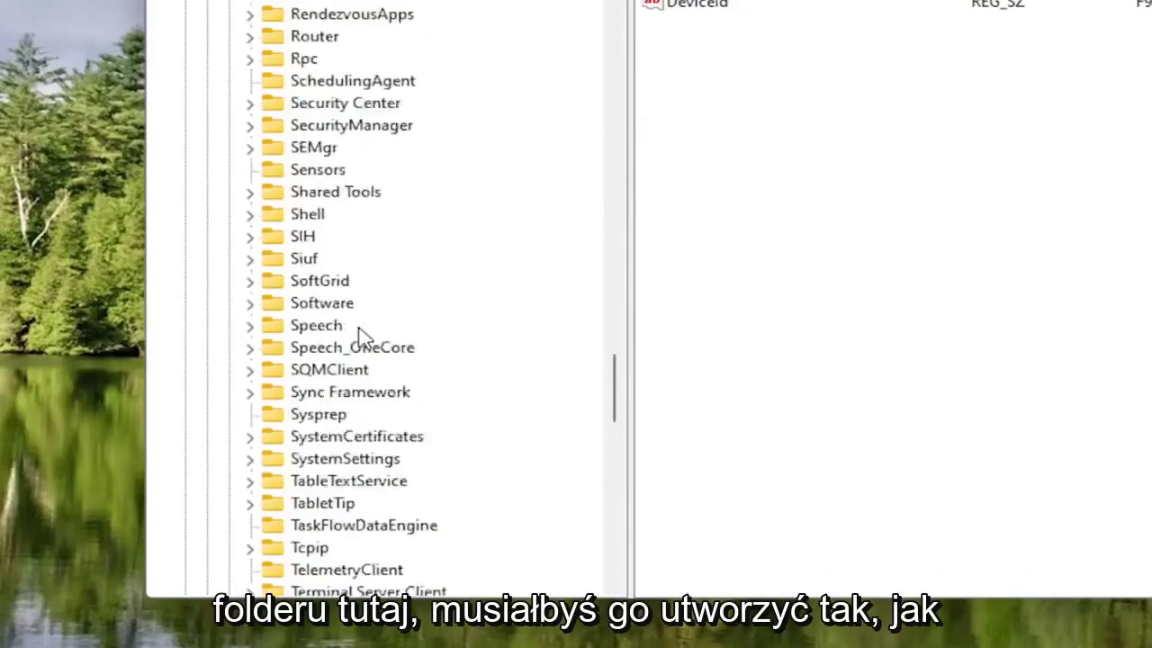
pyautogui.scroll(10, 363, 335)
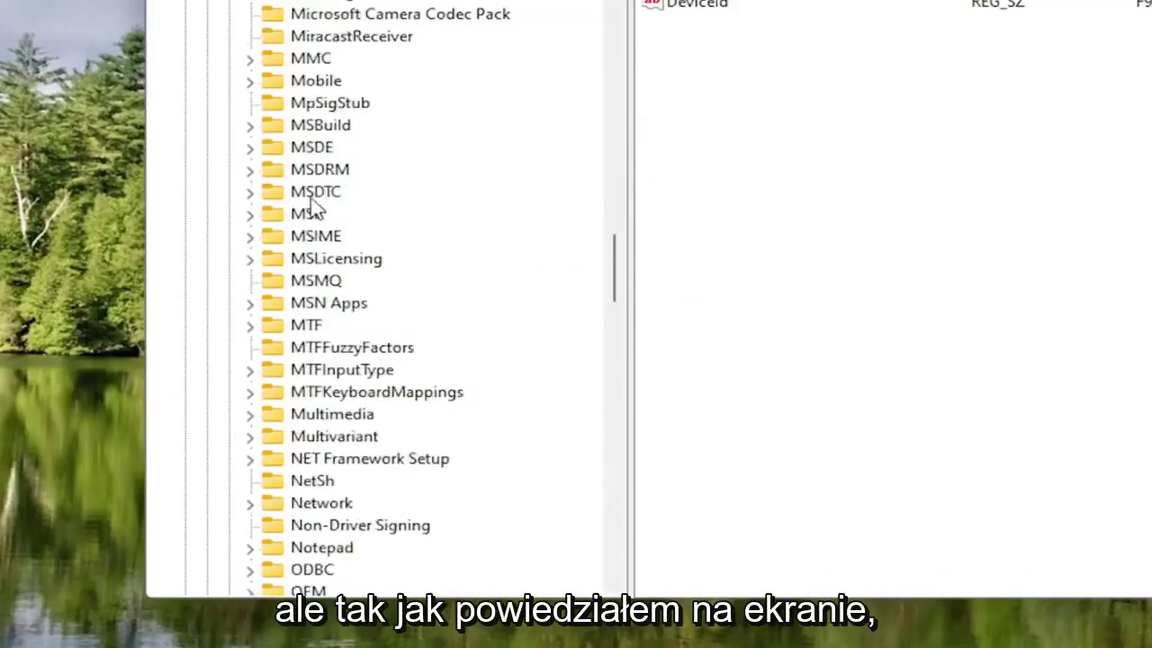
pyautogui.click(304, 282)
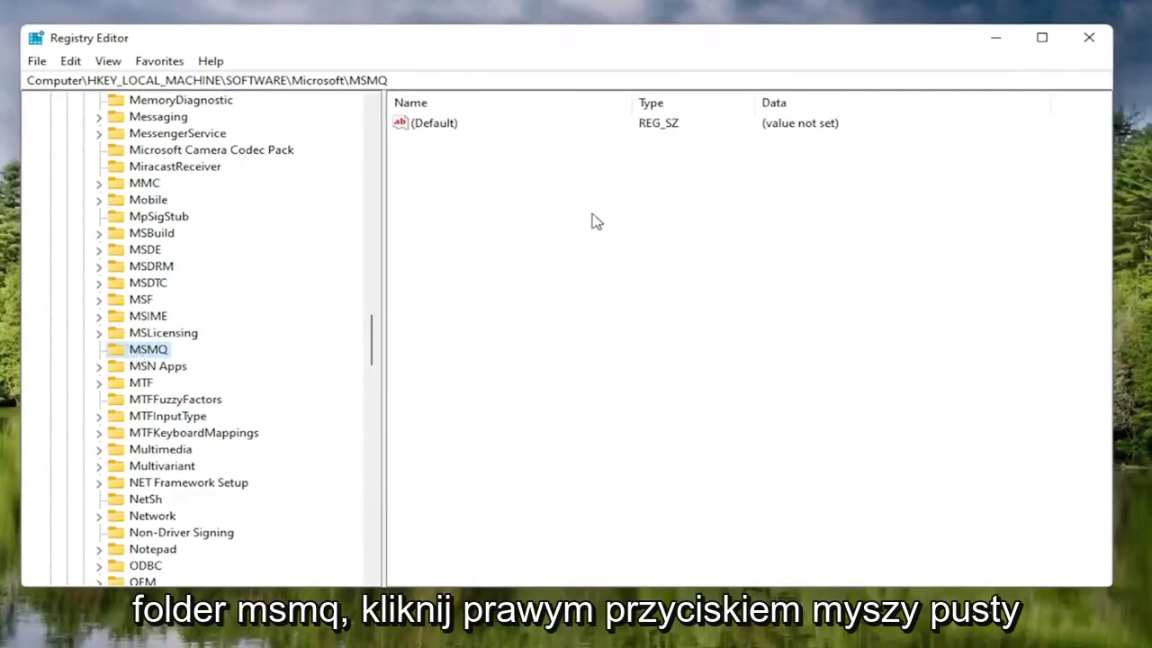
# Create a DWORD (32-bit) value named TCPNoDelay in the MSMQ key
pyautogui.rightClick(572, 187)
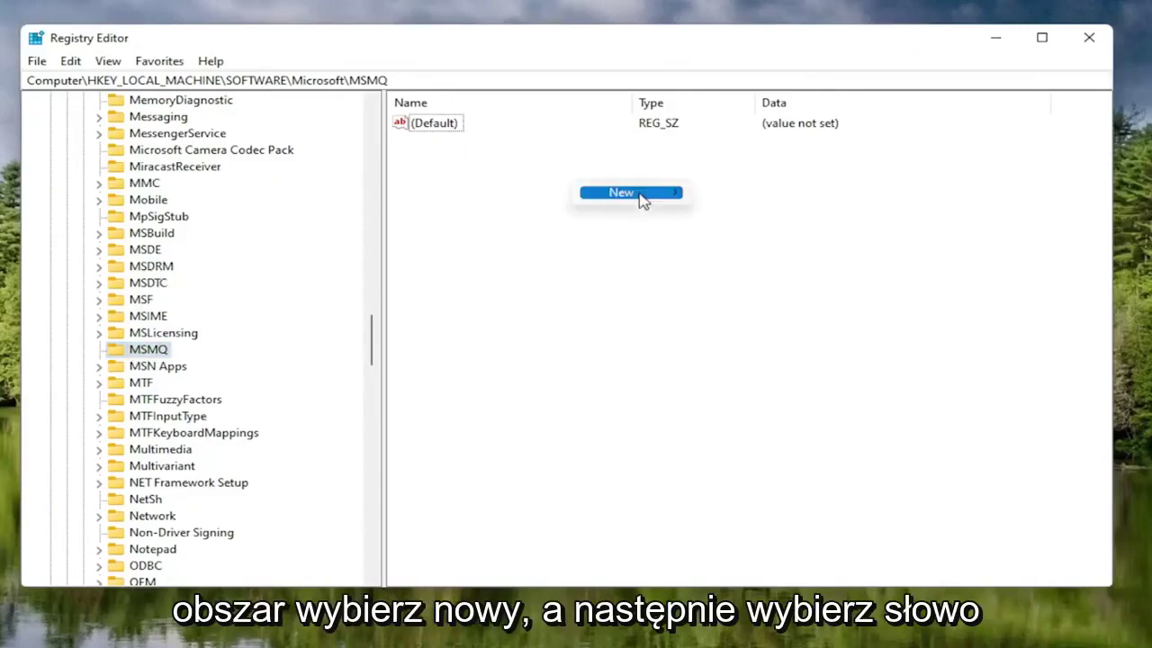
pyautogui.moveTo(640, 198)
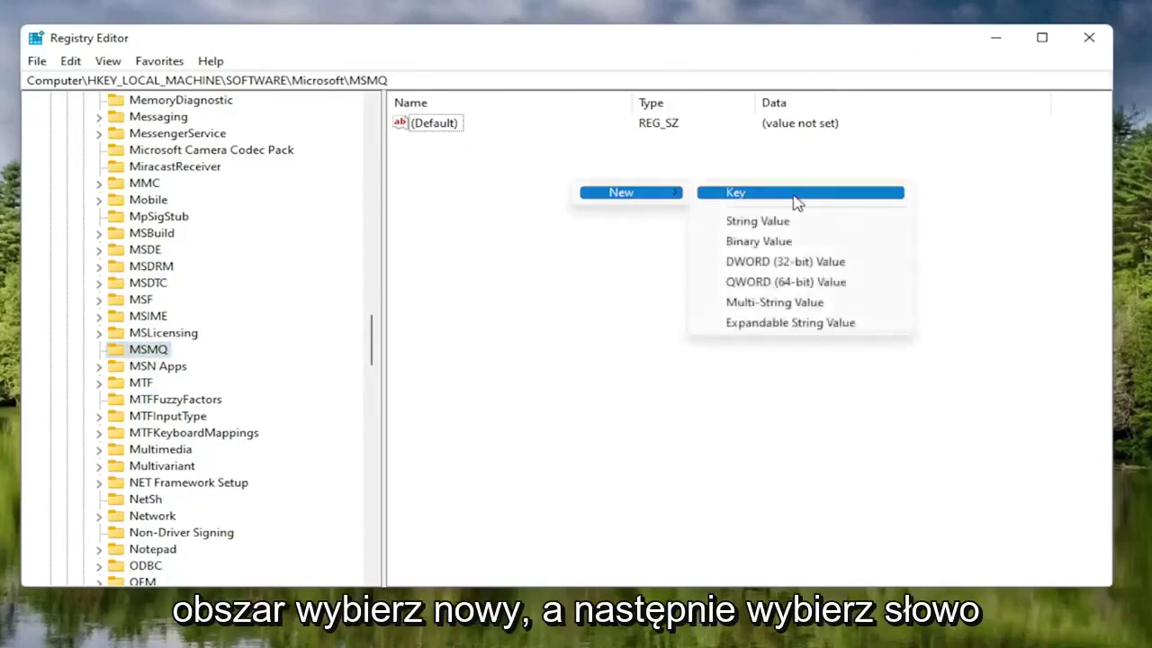
pyautogui.click(787, 263)
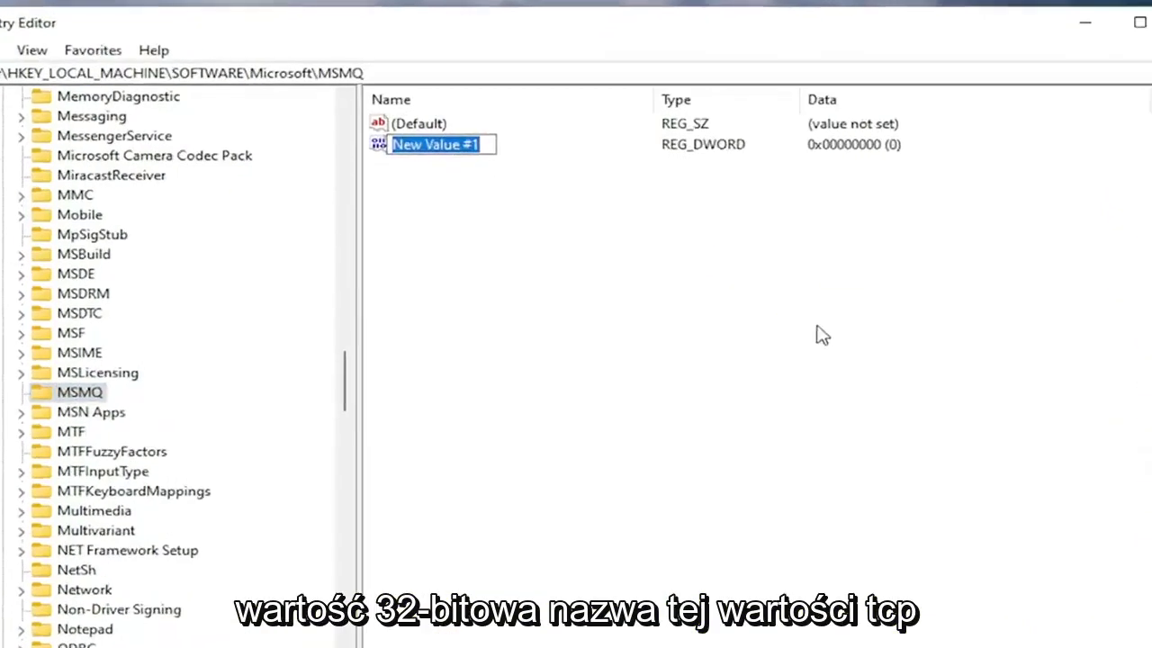
pyautogui.write('TCP')
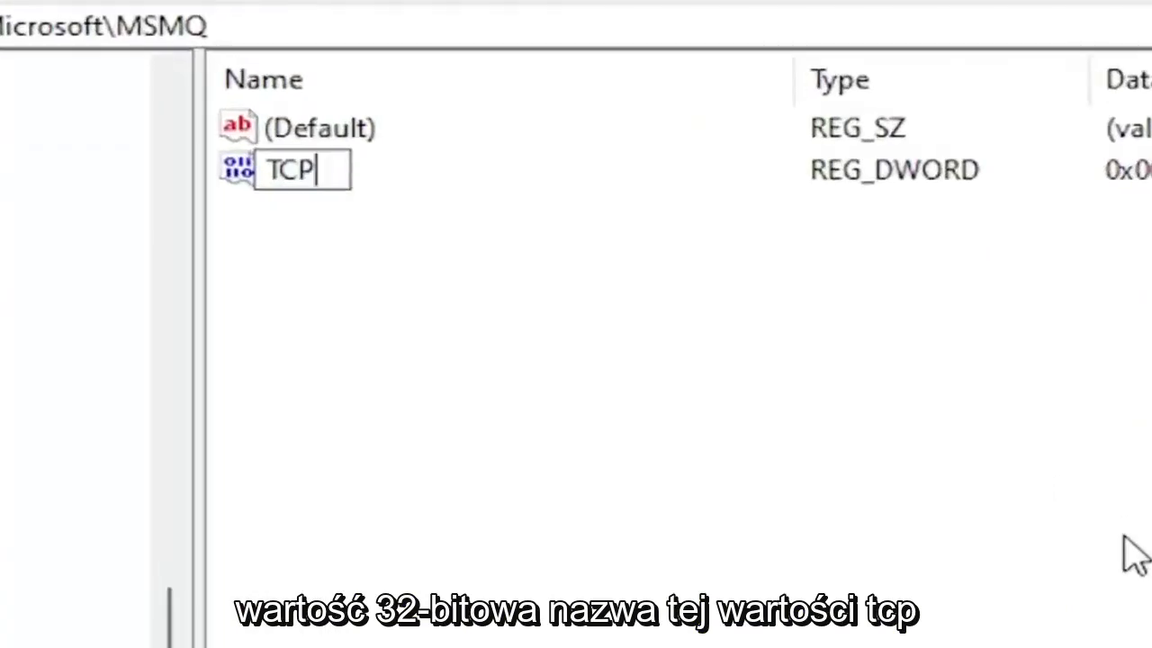
pyautogui.write('n')
pyautogui.press('BackSpace')
pyautogui.write('NoDelay')
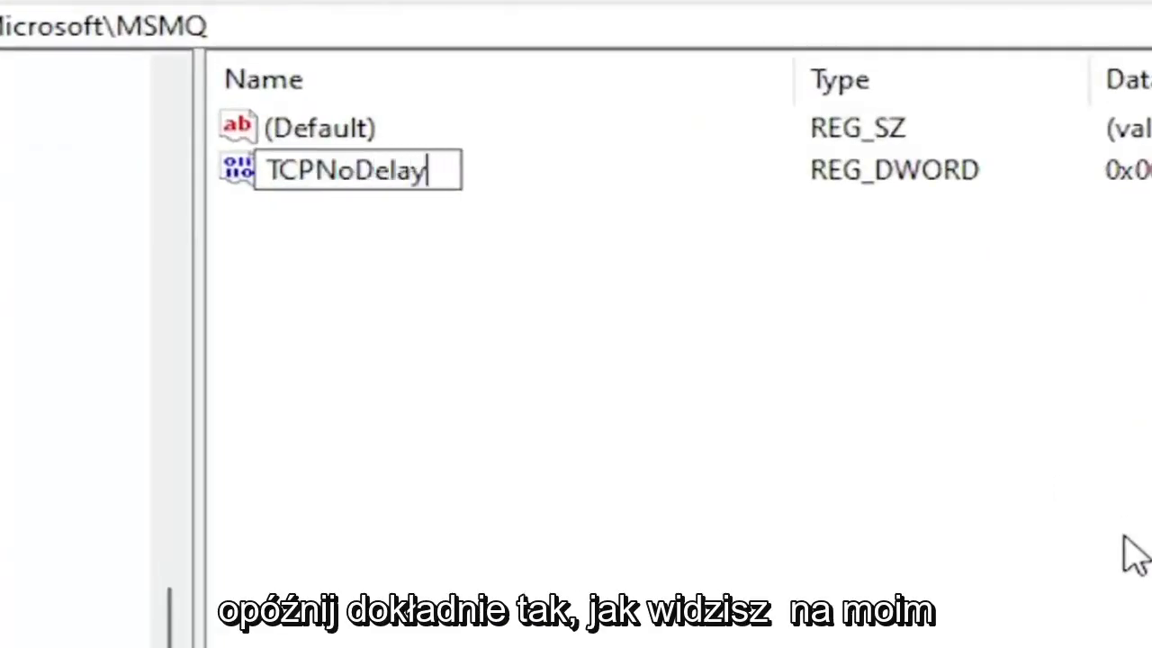
pyautogui.press('Return')
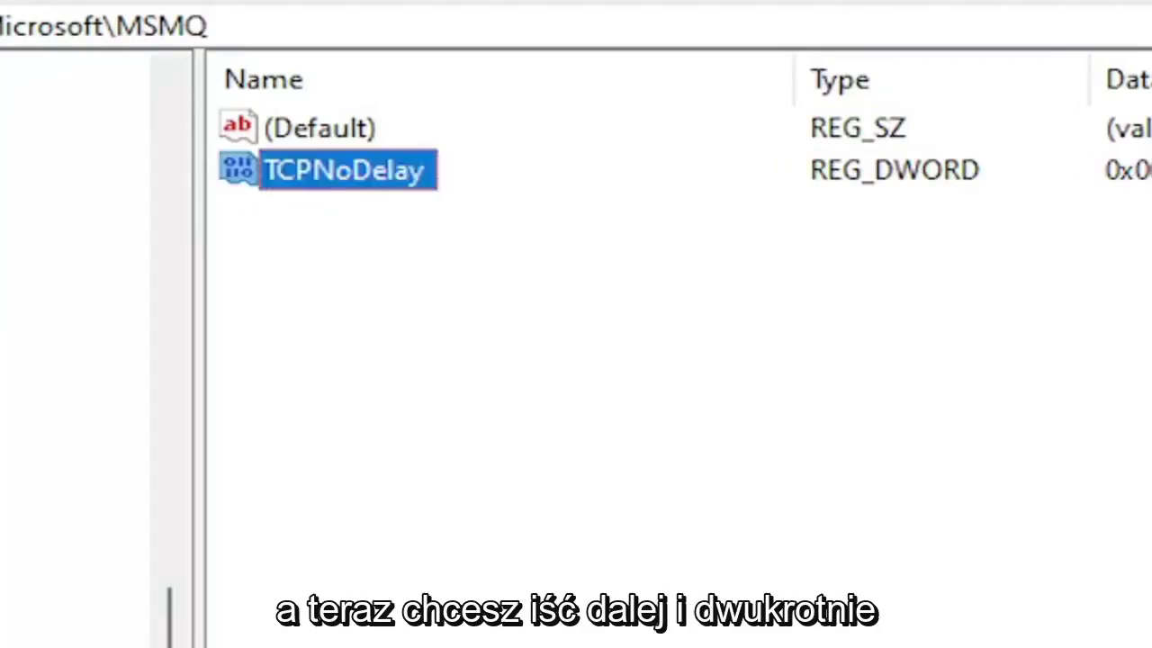
# Set TCPNoDelay's value data to 1 and save it
pyautogui.doubleClick(404, 177)
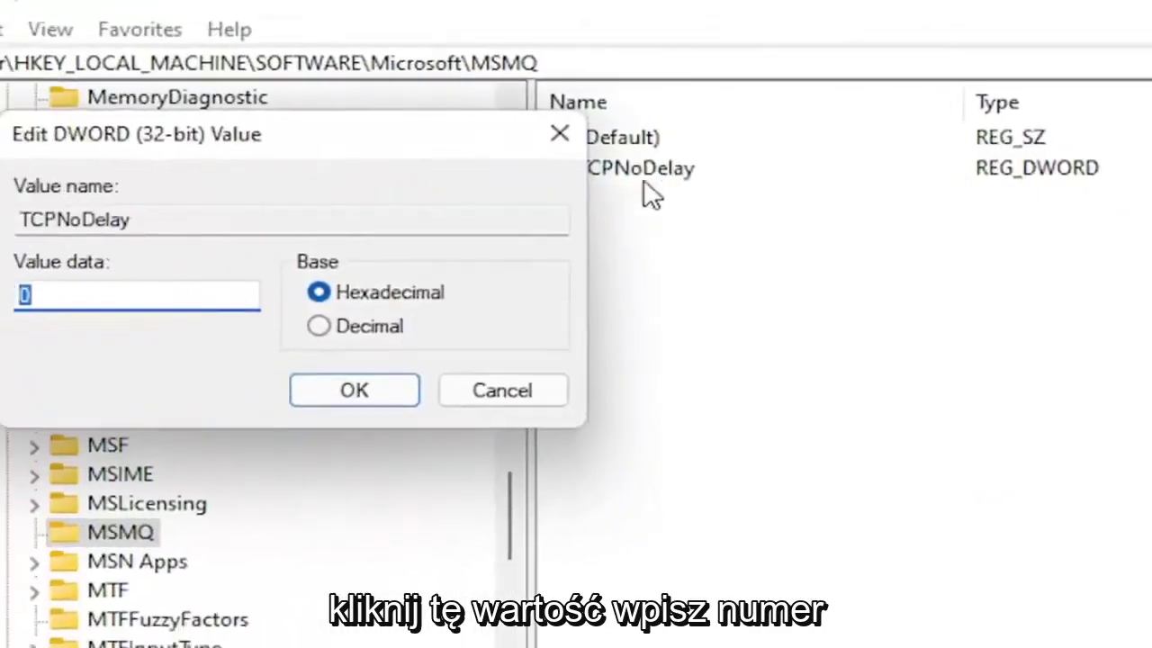
pyautogui.write('1')
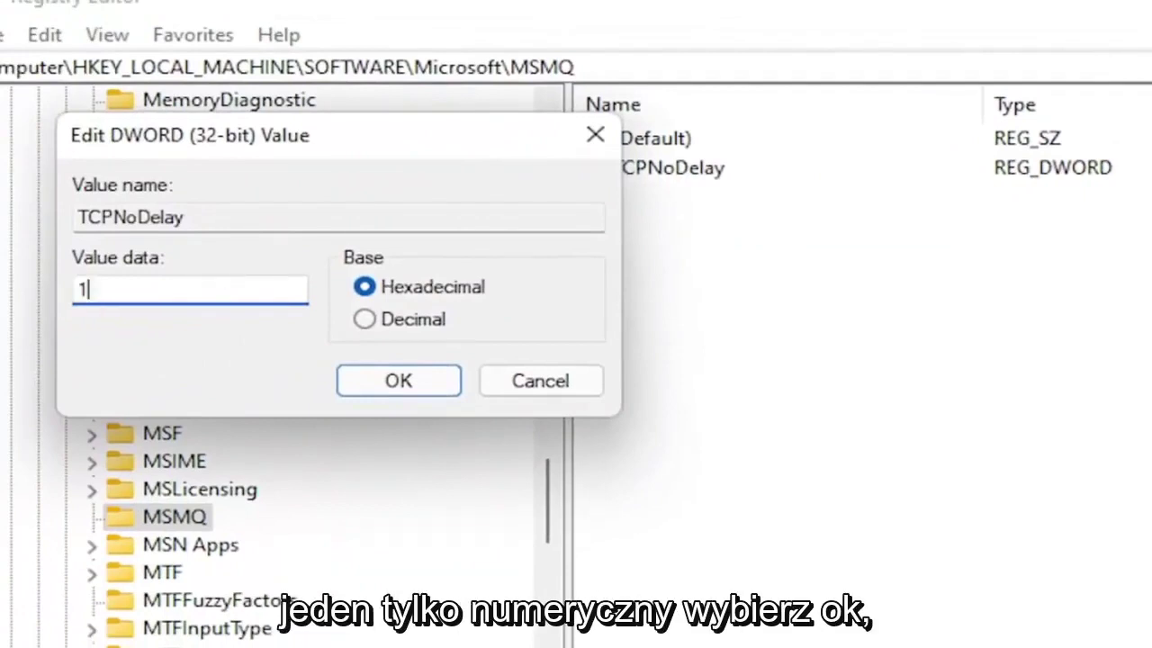
pyautogui.click(381, 381)
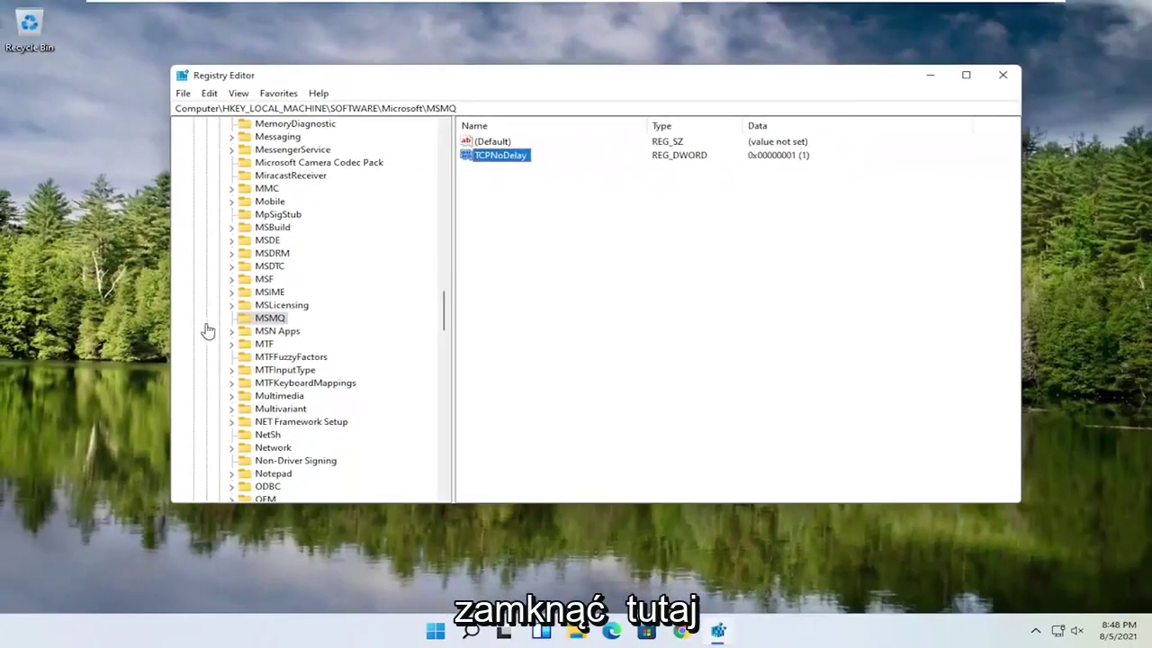
# Collapse Microsoft, SOFTWARE and HKEY_LOCAL_MACHINE, then close Registry Editor
pyautogui.moveTo(448, 320); pyautogui.dragTo(446, 126)
pyautogui.click(202, 265)
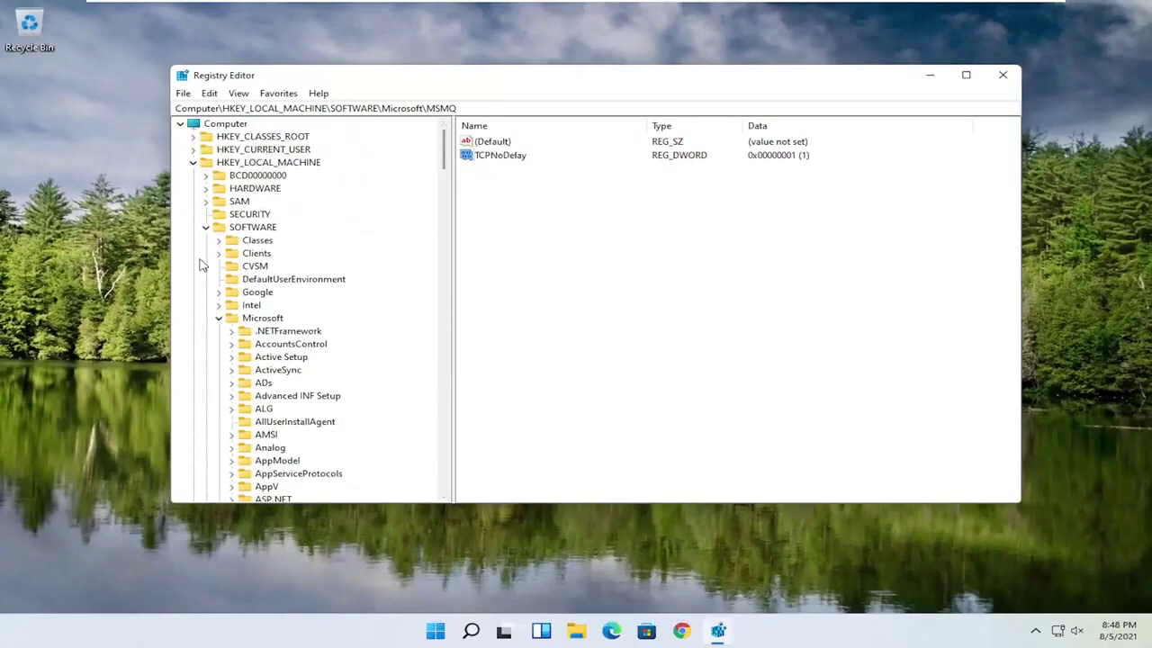
pyautogui.click(220, 318)
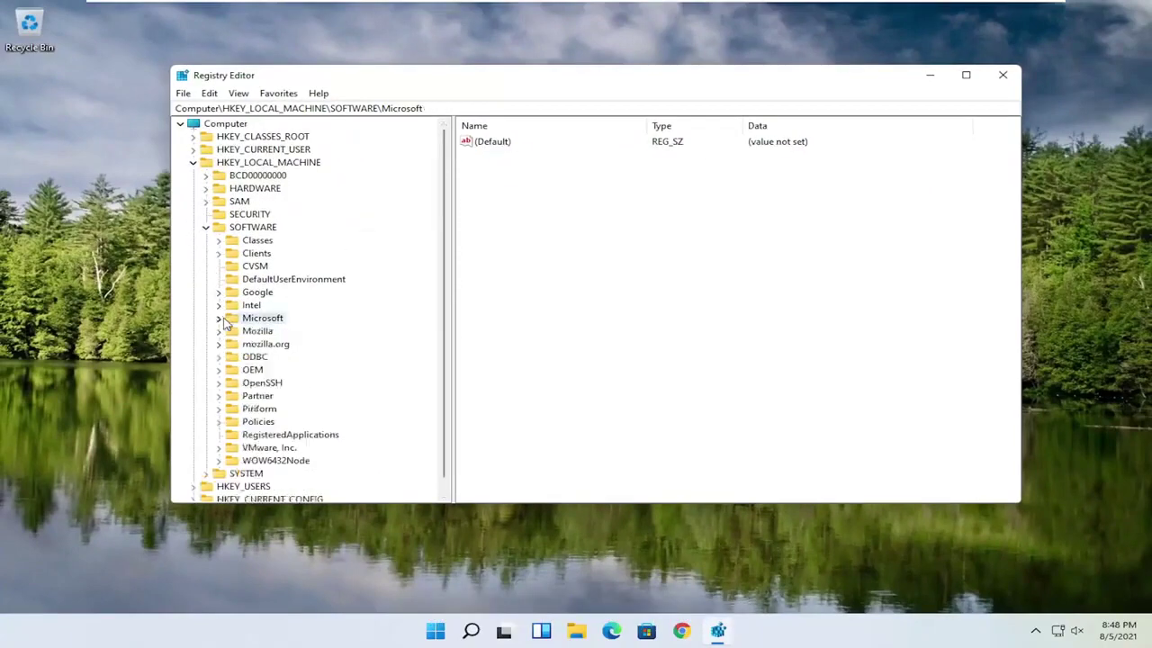
pyautogui.click(206, 228)
pyautogui.click(196, 166)
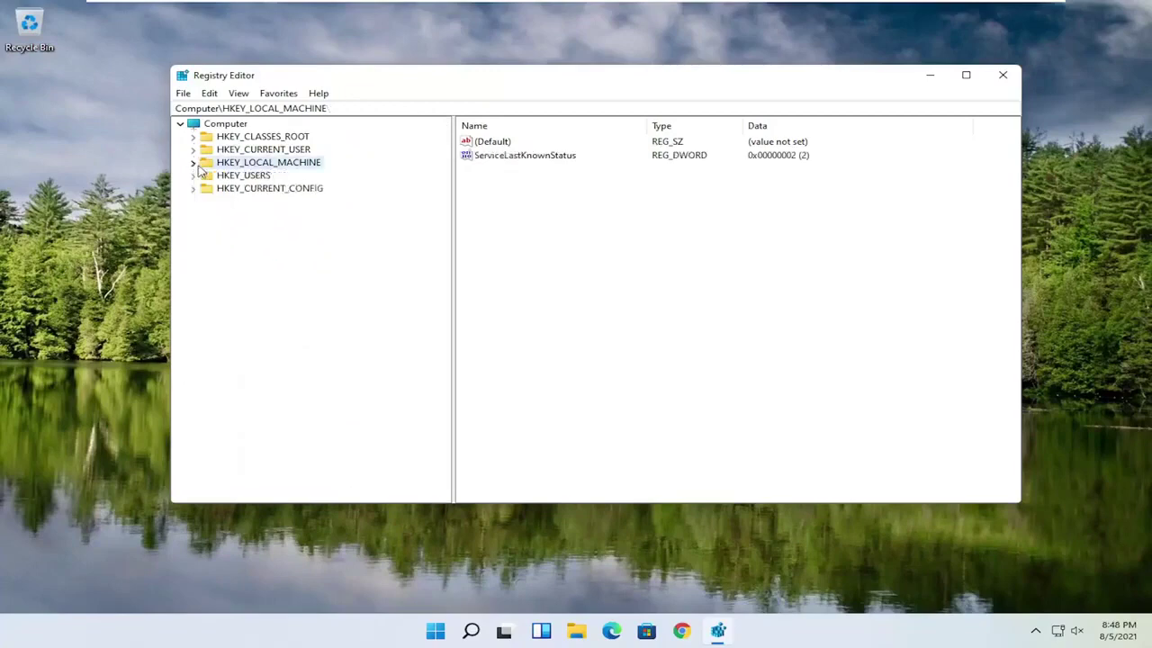
pyautogui.click(1002, 76)
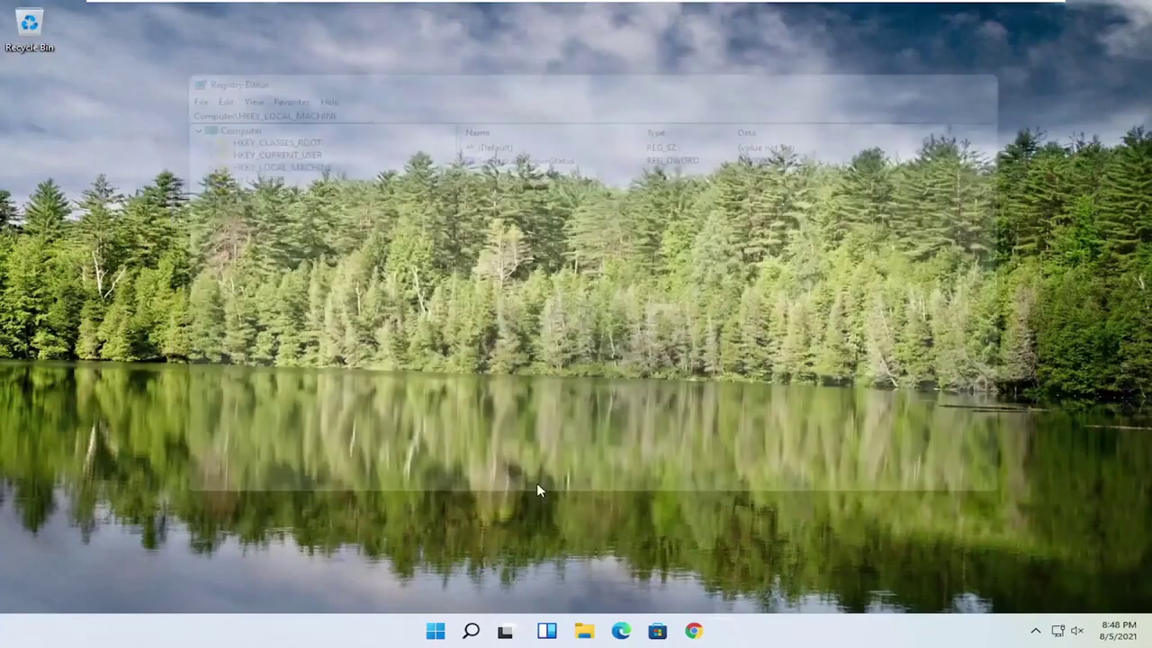
# Restart Windows from the Start button's Shut down or sign out menu
pyautogui.rightClick(460, 634)
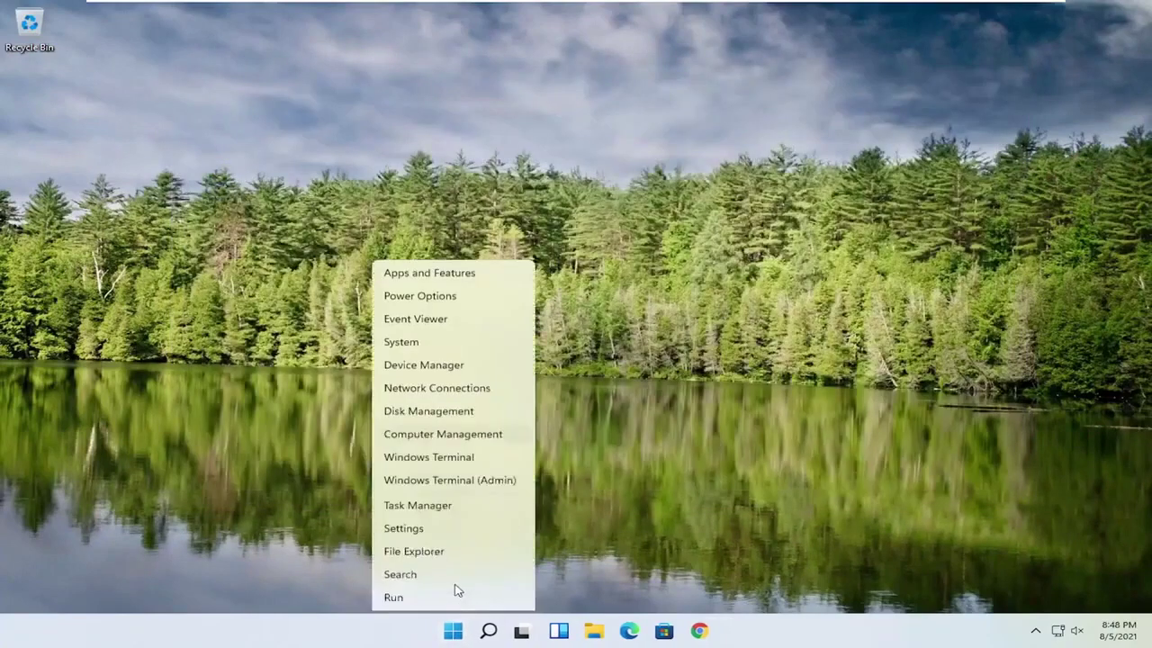
pyautogui.moveTo(504, 574)
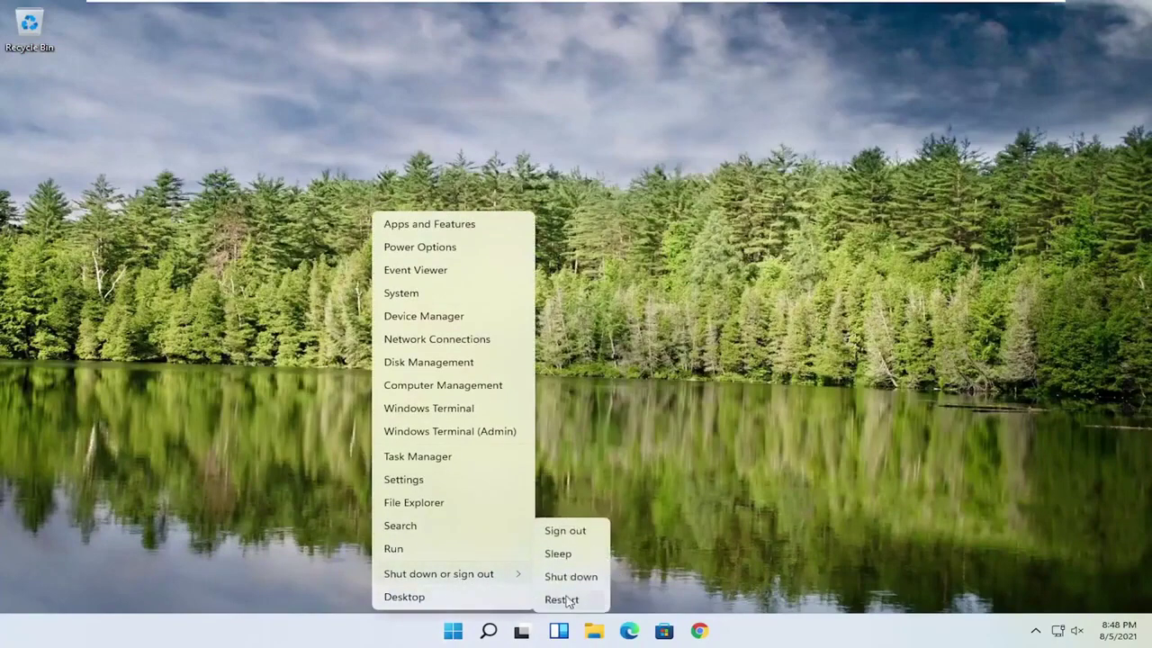
pyautogui.click(565, 595)
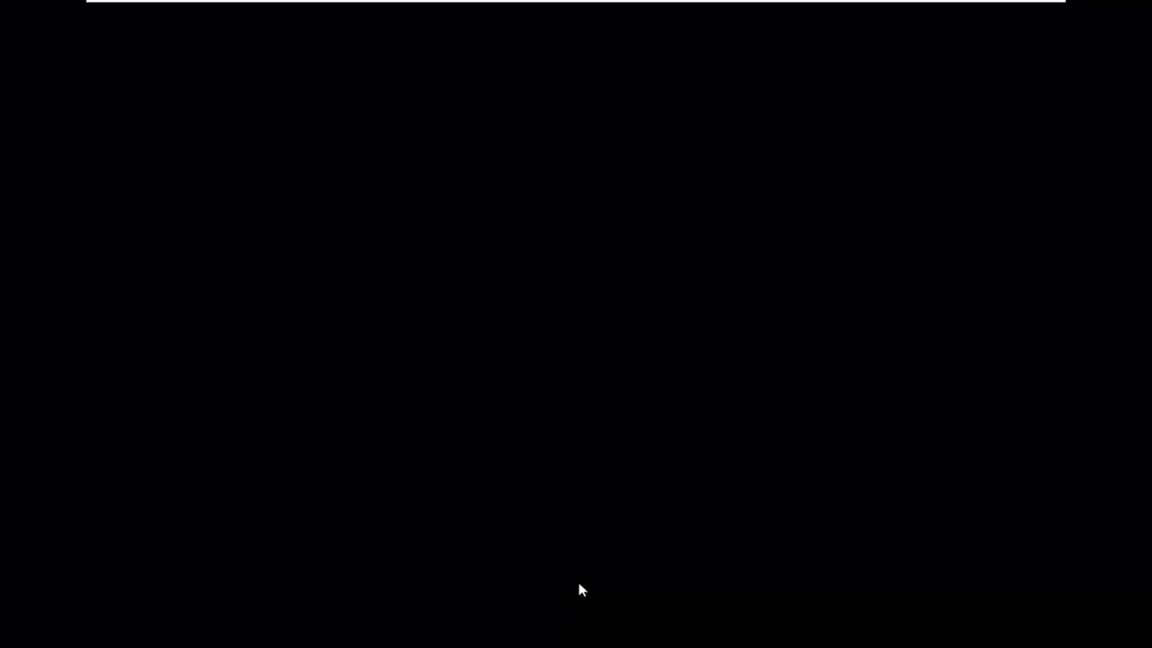